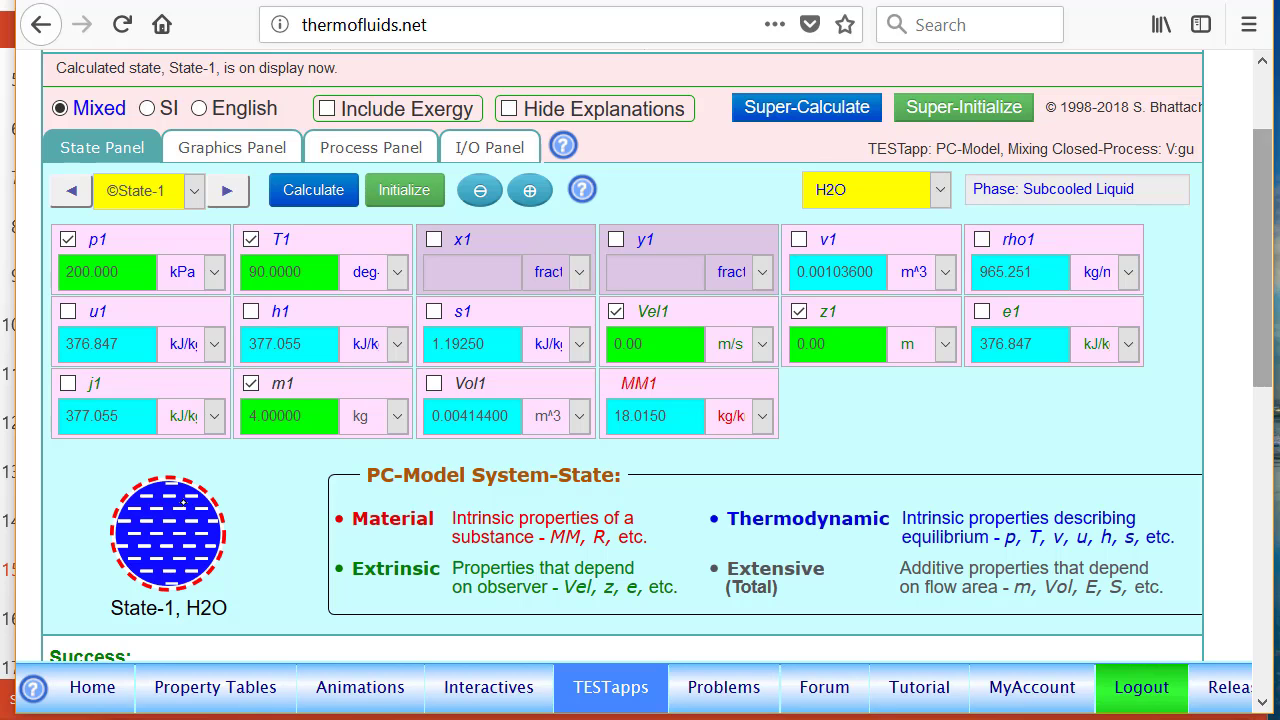
Set up State-2 as the evacuated chamber with pressure p2 at 0 kPa and mass m2 at 0 kg
{"action": "scroll", "coordinate": [1240, 286], "scroll_direction": "up", "scroll_amount": 2}
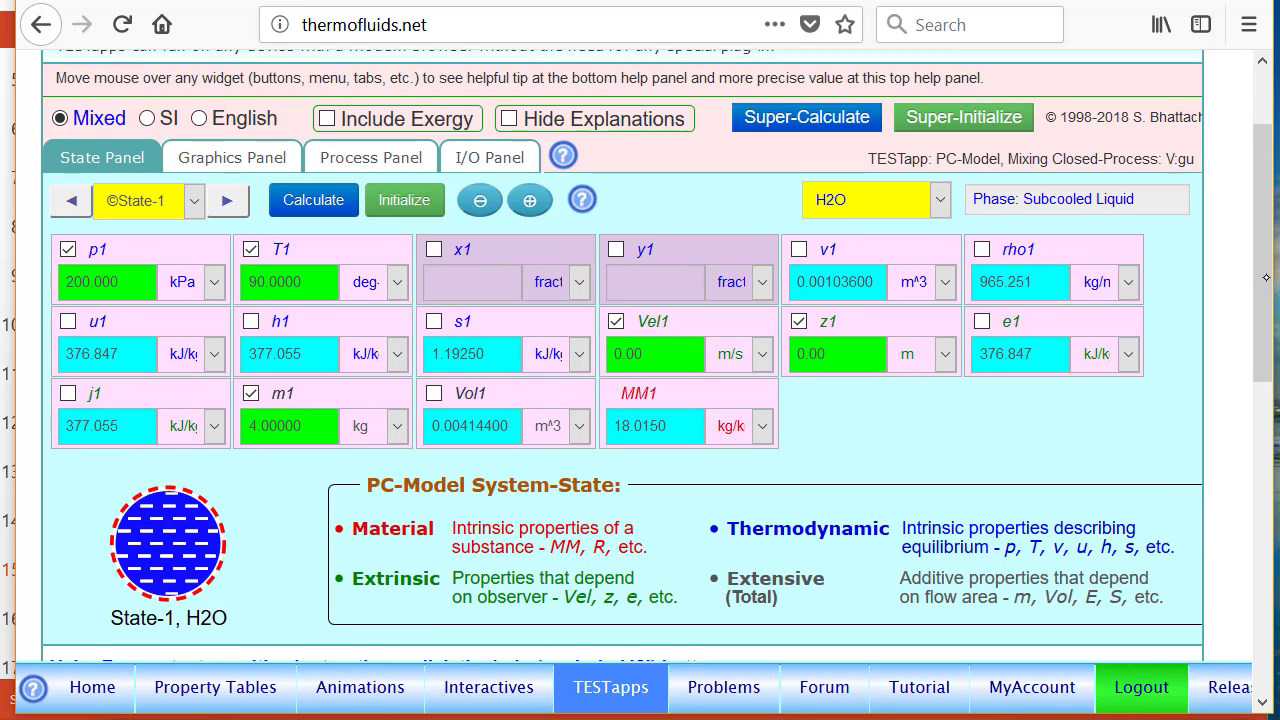
{"action": "left_click", "coordinate": [235, 299]}
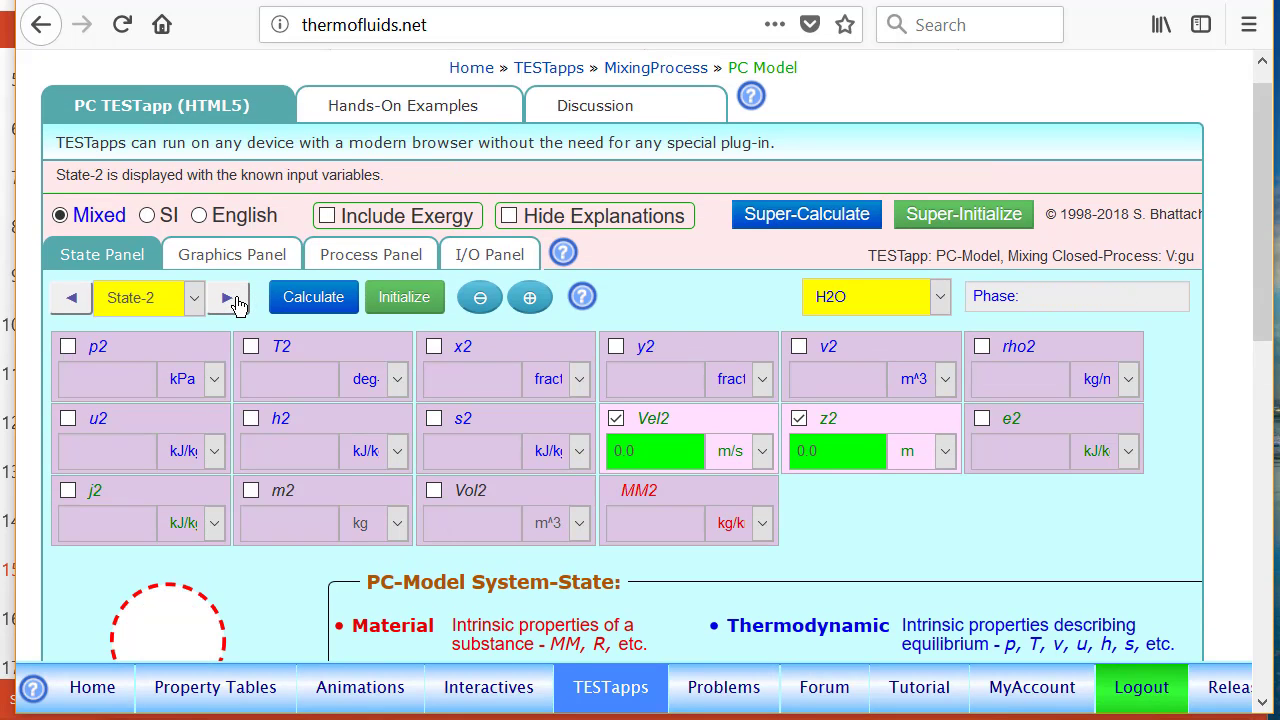
{"action": "left_click", "coordinate": [100, 347]}
{"action": "type", "text": "0"}
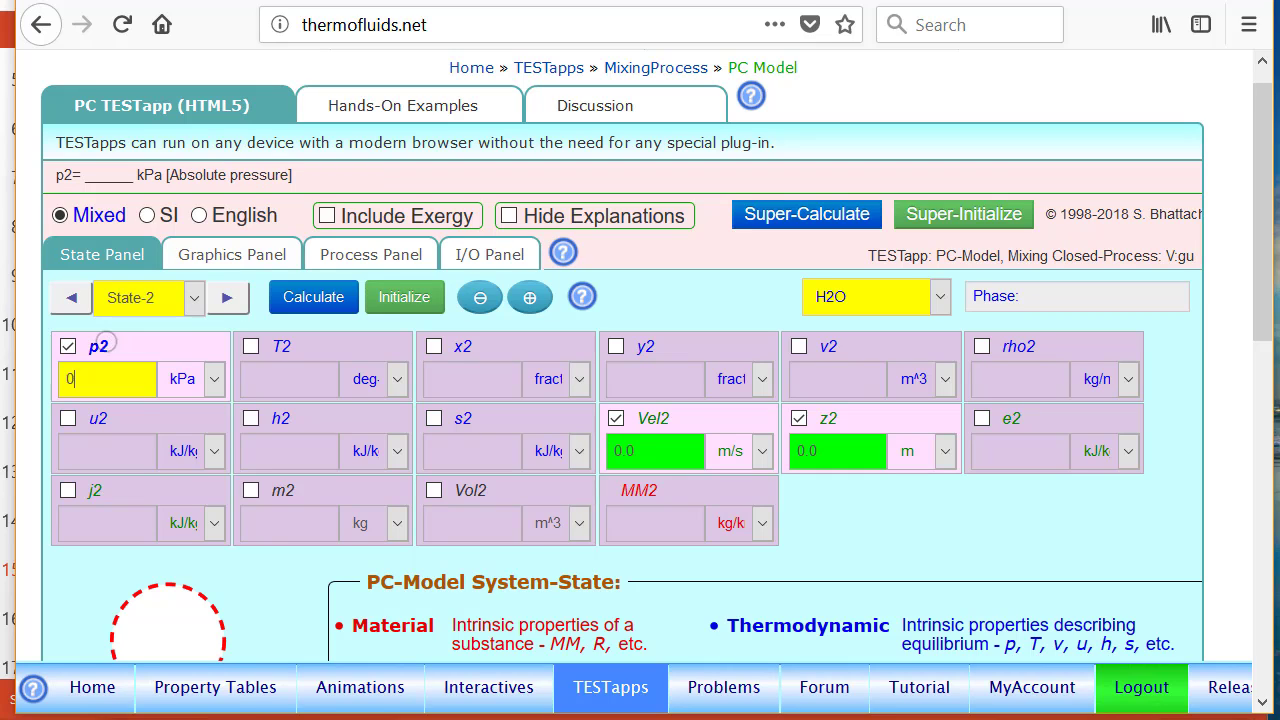
{"action": "left_click", "coordinate": [286, 491]}
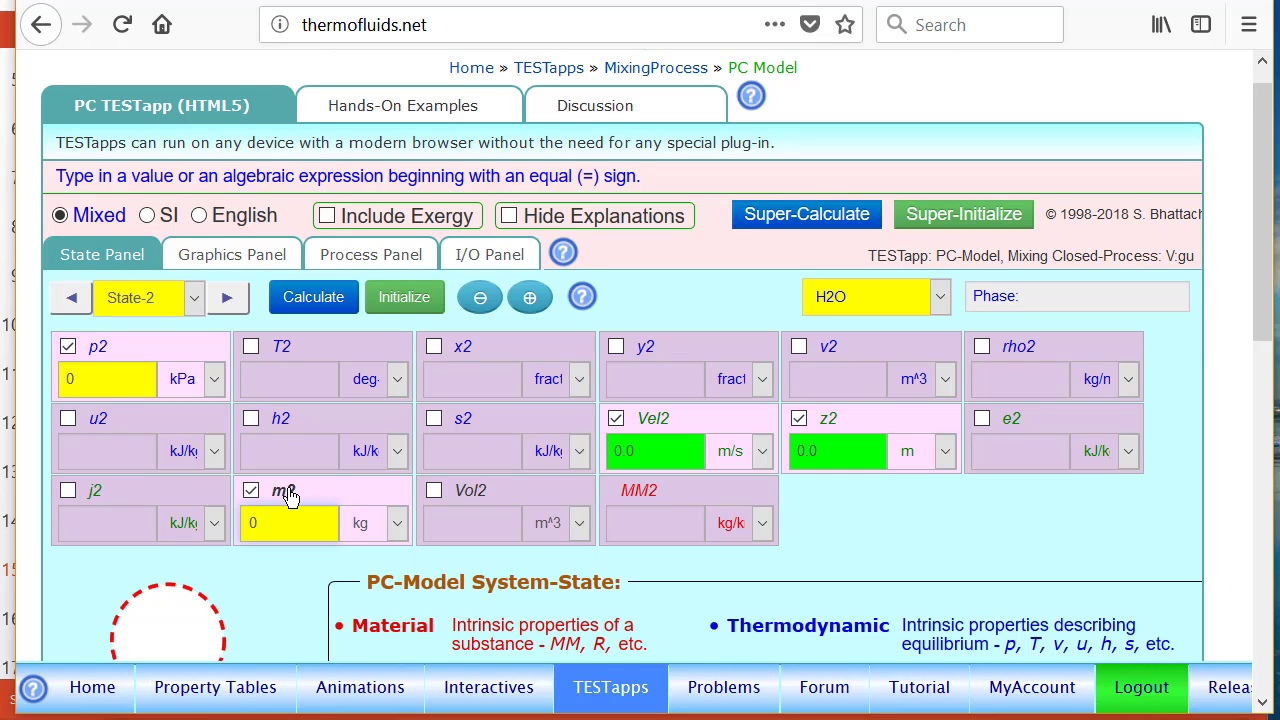
Set the State-2 volume Vol2 to the expression =10*Vol1 and calculate the state
{"action": "left_click", "coordinate": [470, 491]}
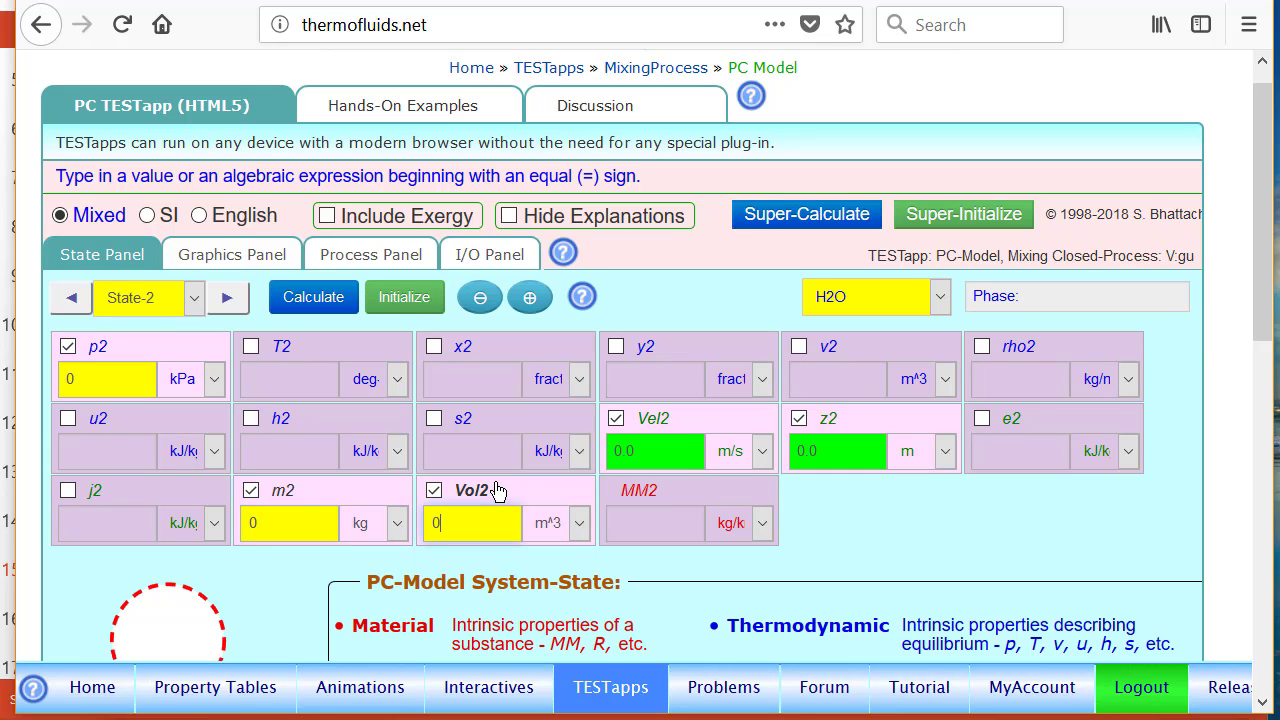
{"action": "type", "text": "=10"}
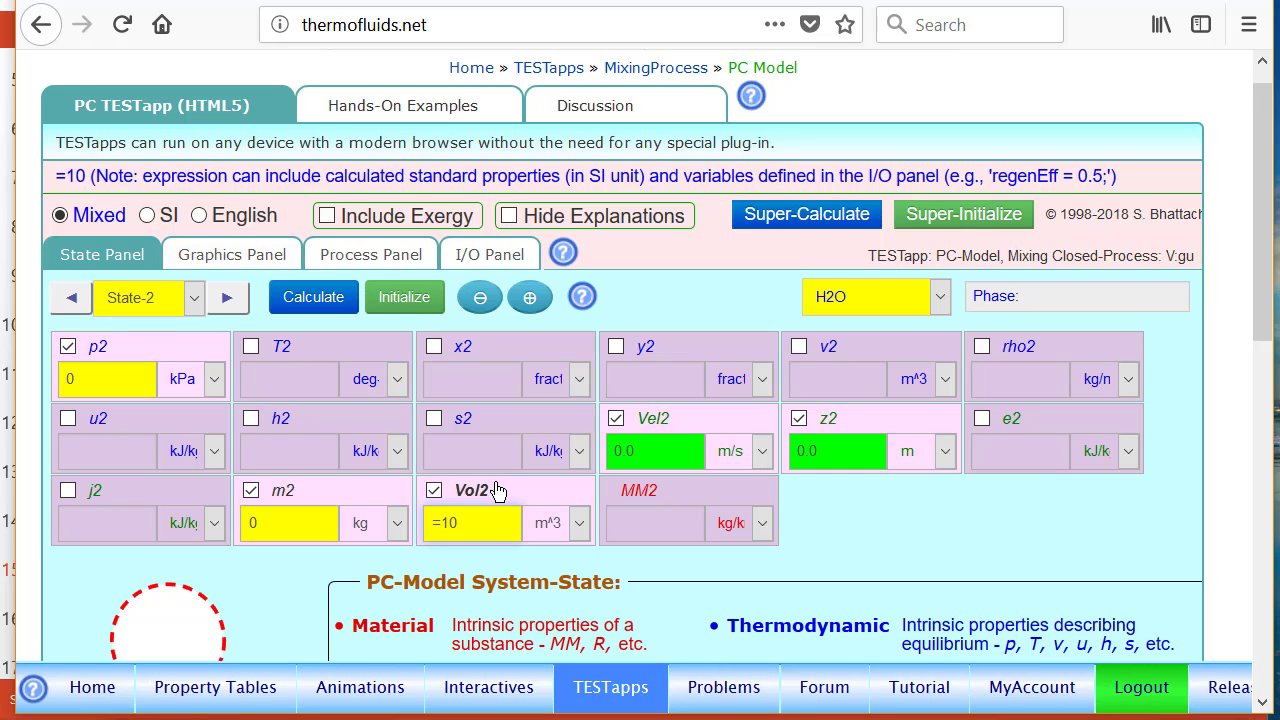
{"action": "type", "text": "*"}
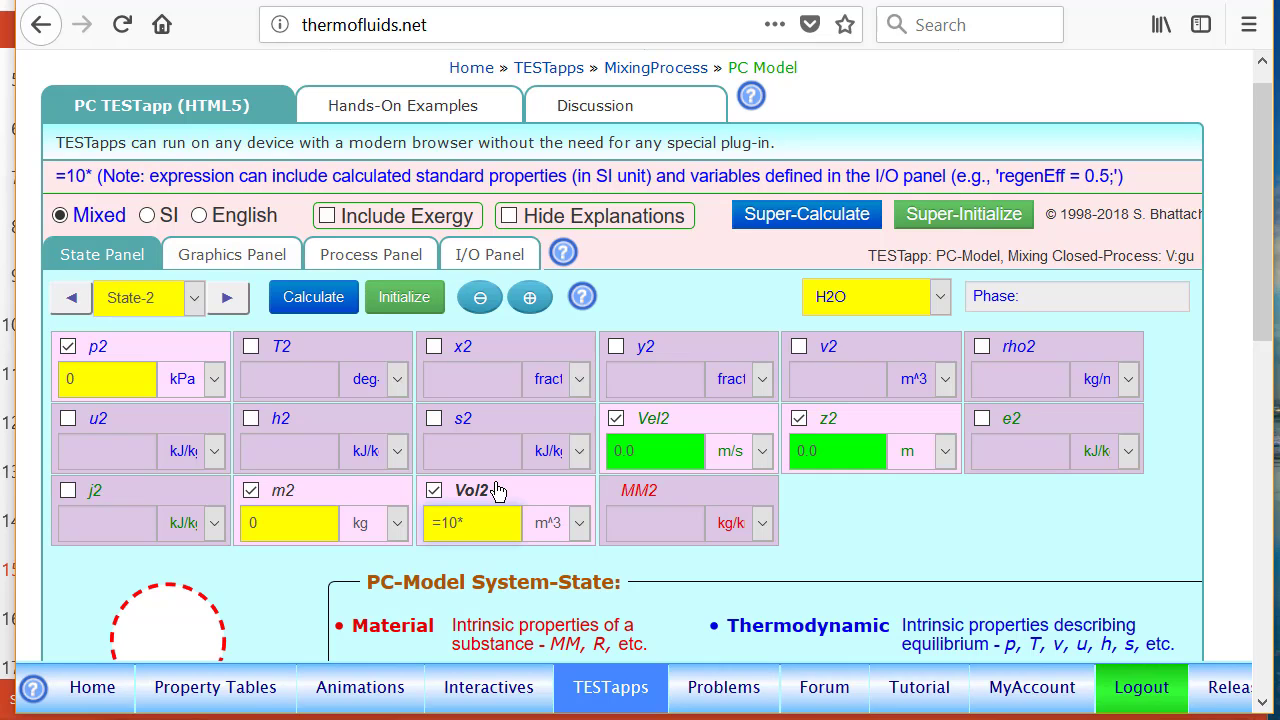
{"action": "type", "text": "Vol1"}
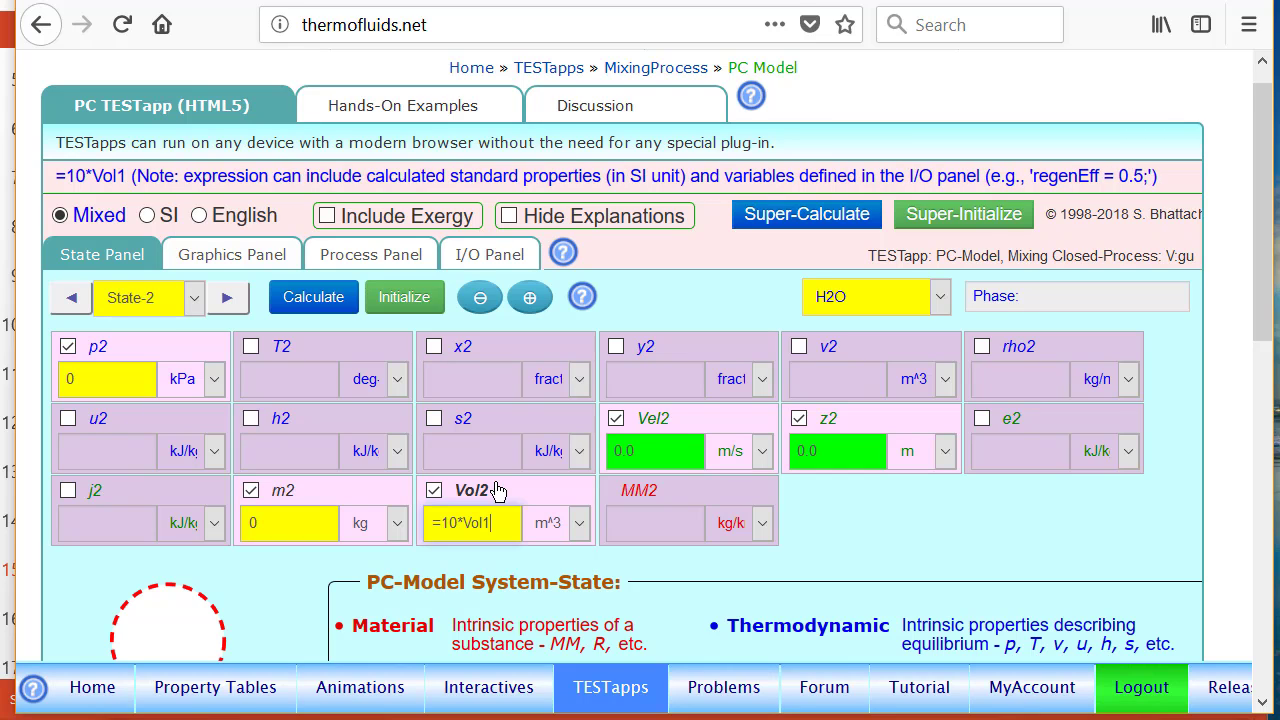
{"action": "key", "text": "Return"}
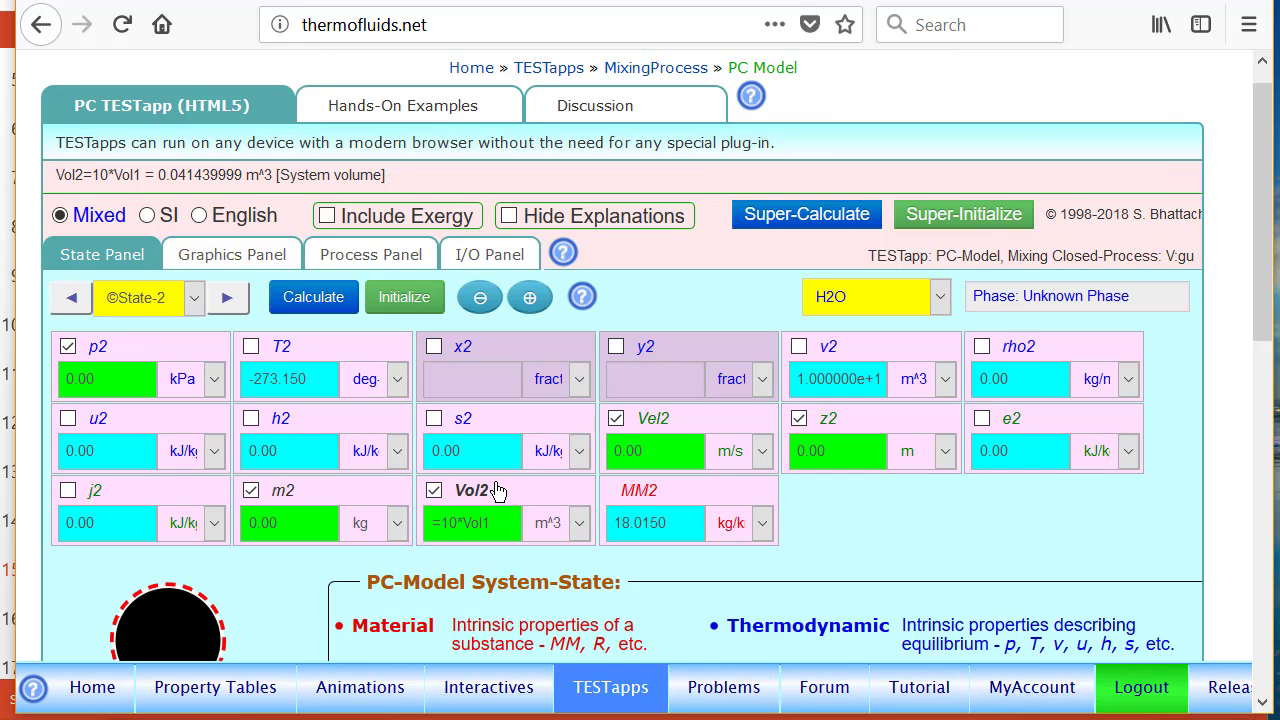
{"action": "scroll", "coordinate": [497, 490], "scroll_direction": "down", "scroll_amount": 3}
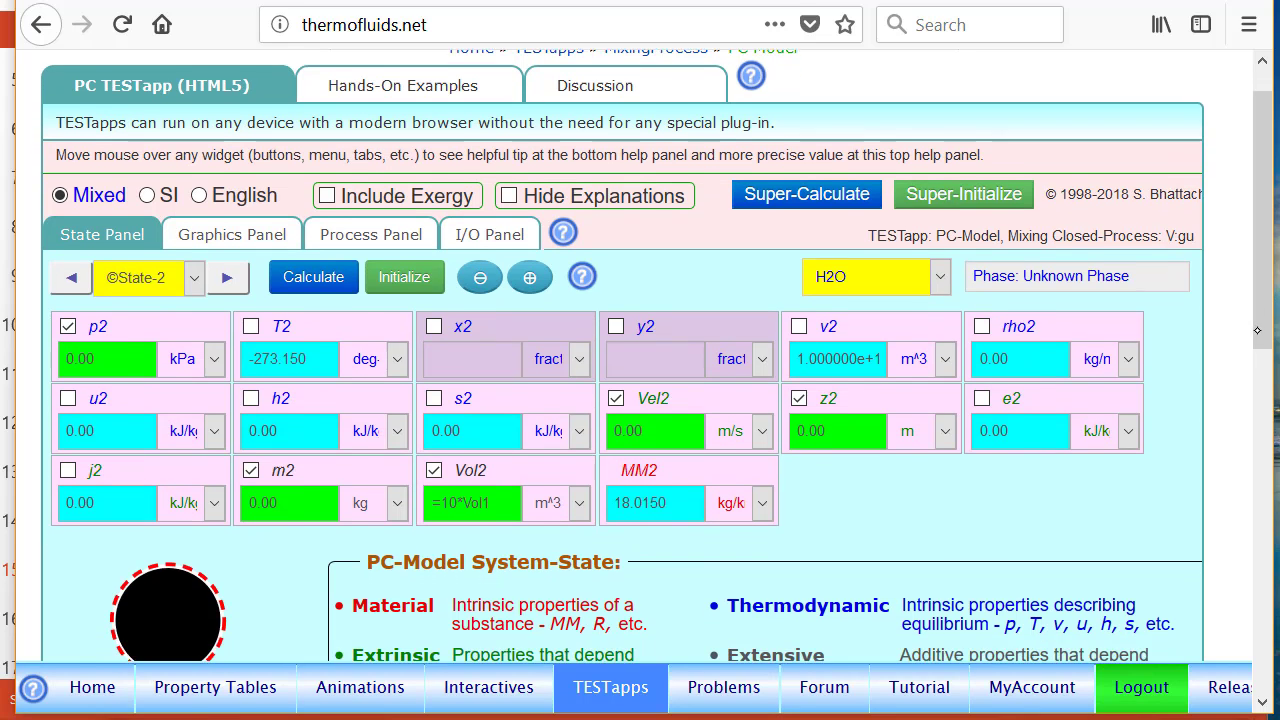
{"action": "mouse_move", "coordinate": [187, 454]}
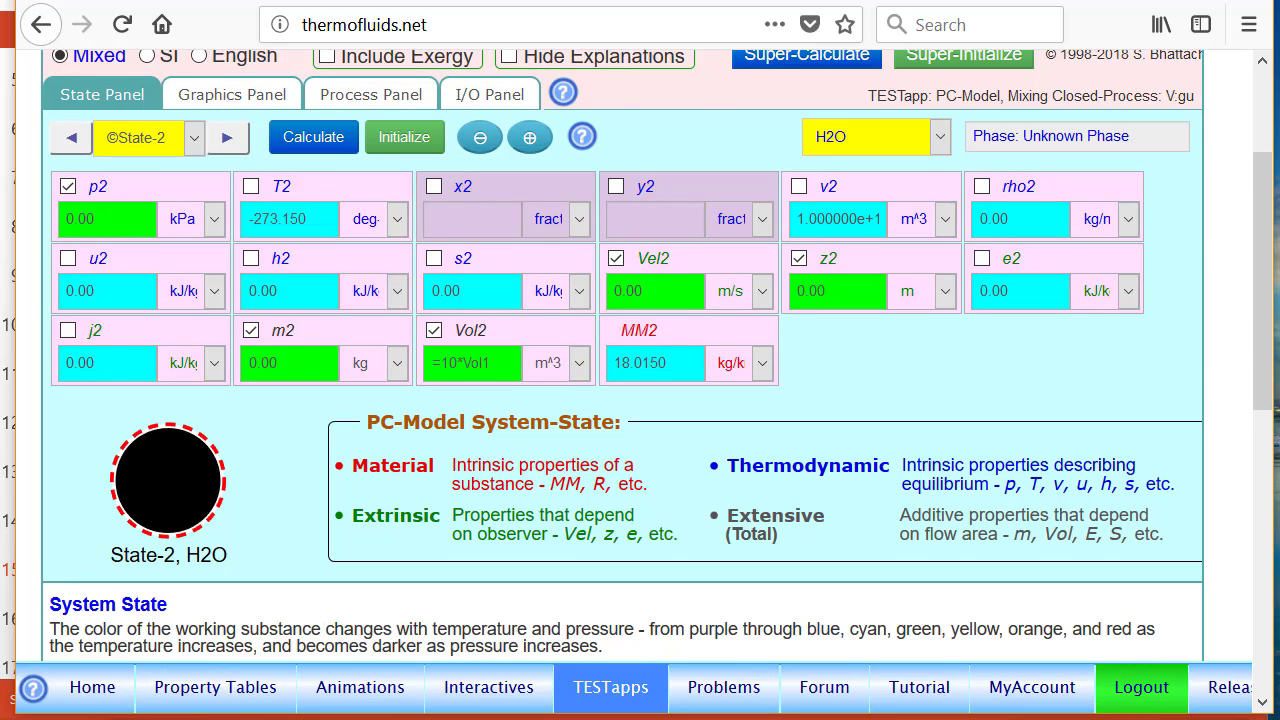
{"action": "scroll", "coordinate": [1265, 320], "scroll_direction": "up", "scroll_amount": 3}
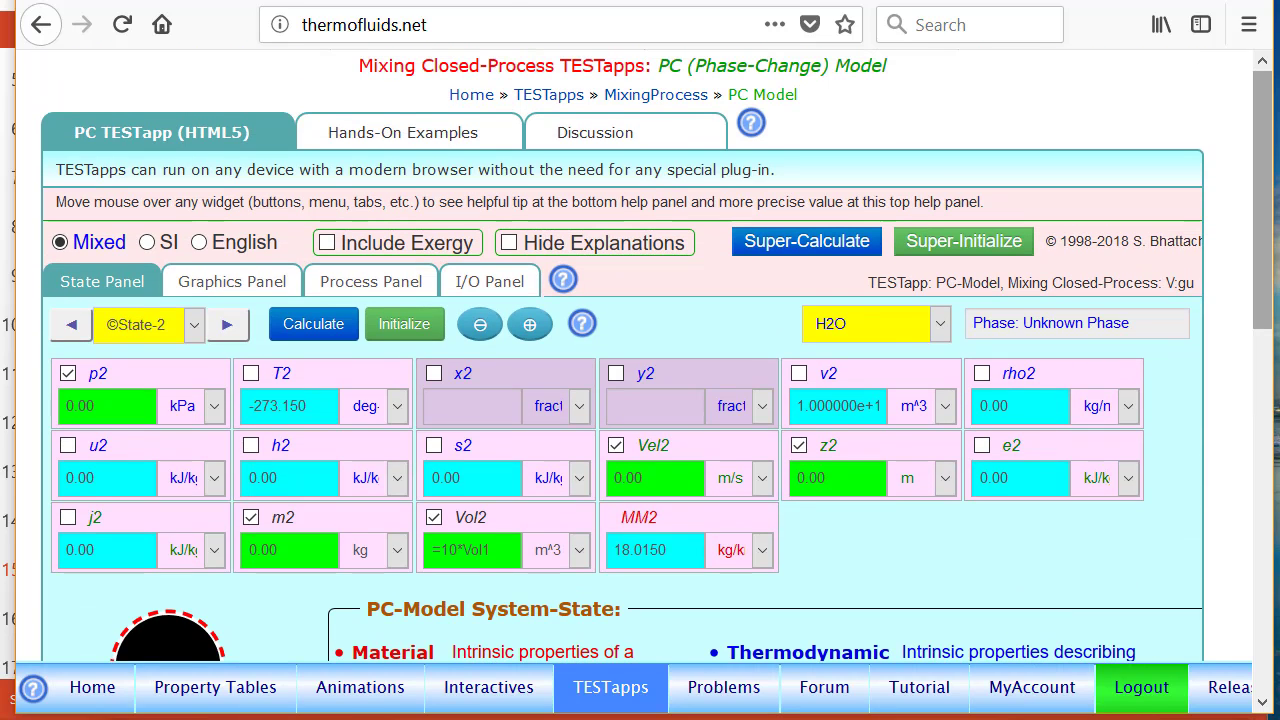
Go to State-3 and define its mass m3 with the expression =m1+m2
{"action": "left_click", "coordinate": [227, 330]}
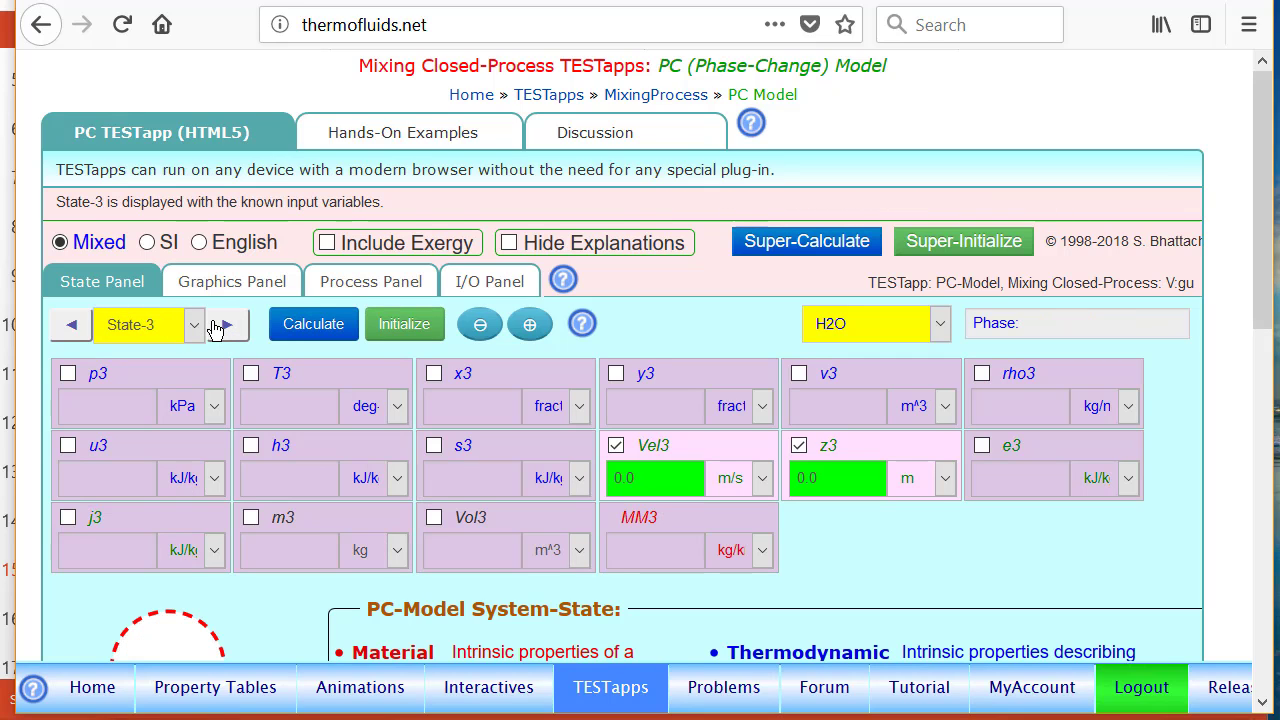
{"action": "left_click", "coordinate": [312, 523]}
{"action": "type", "text": "0"}
{"action": "key", "text": "BackSpace"}
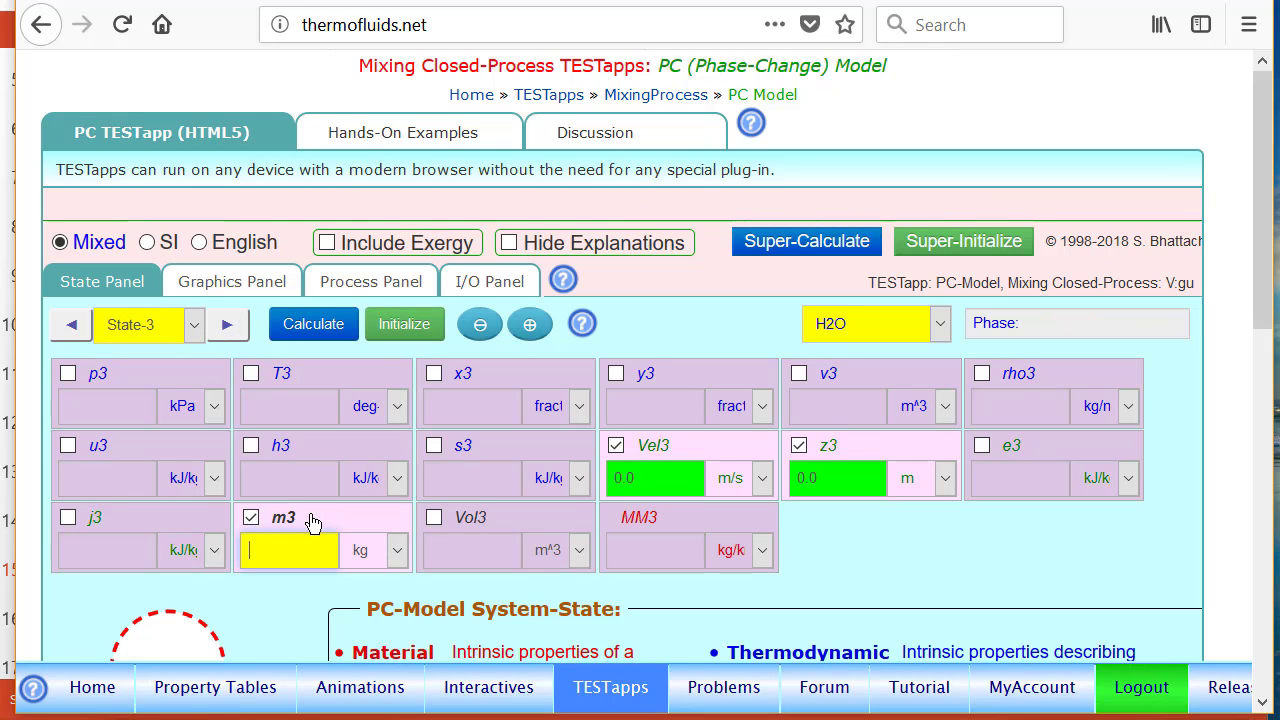
{"action": "type", "text": "=m1+"}
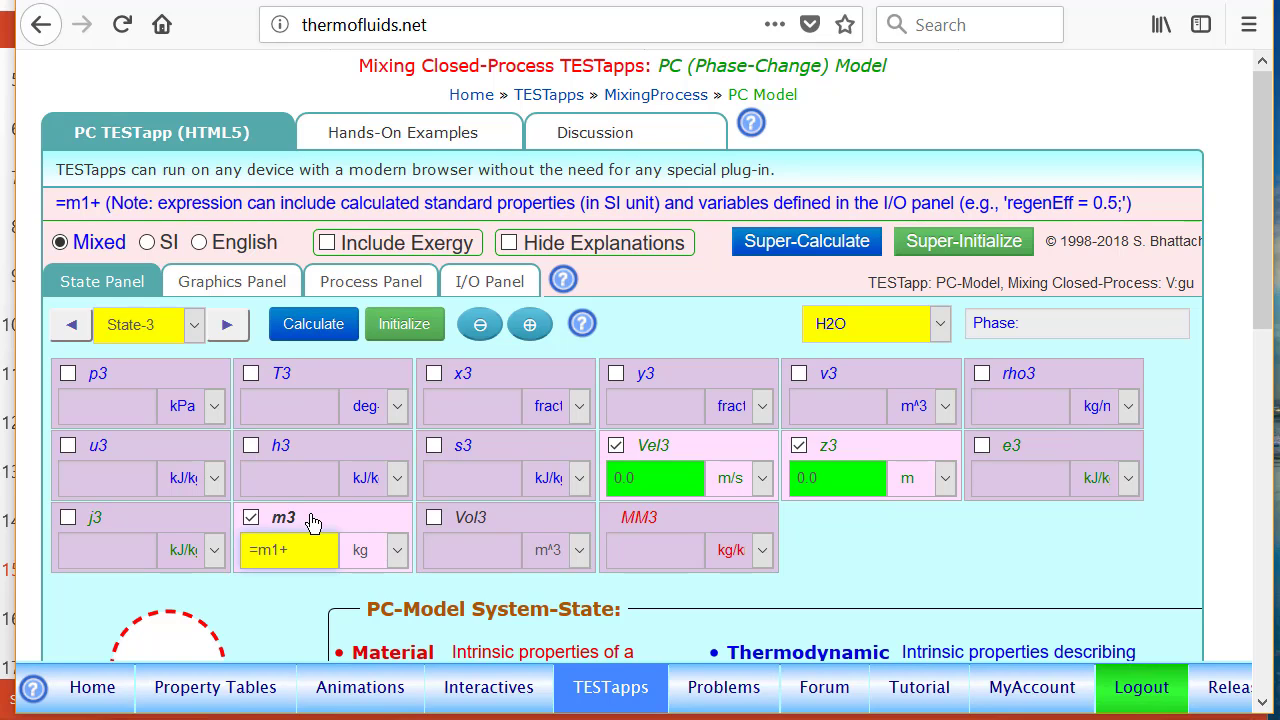
{"action": "type", "text": "m2"}
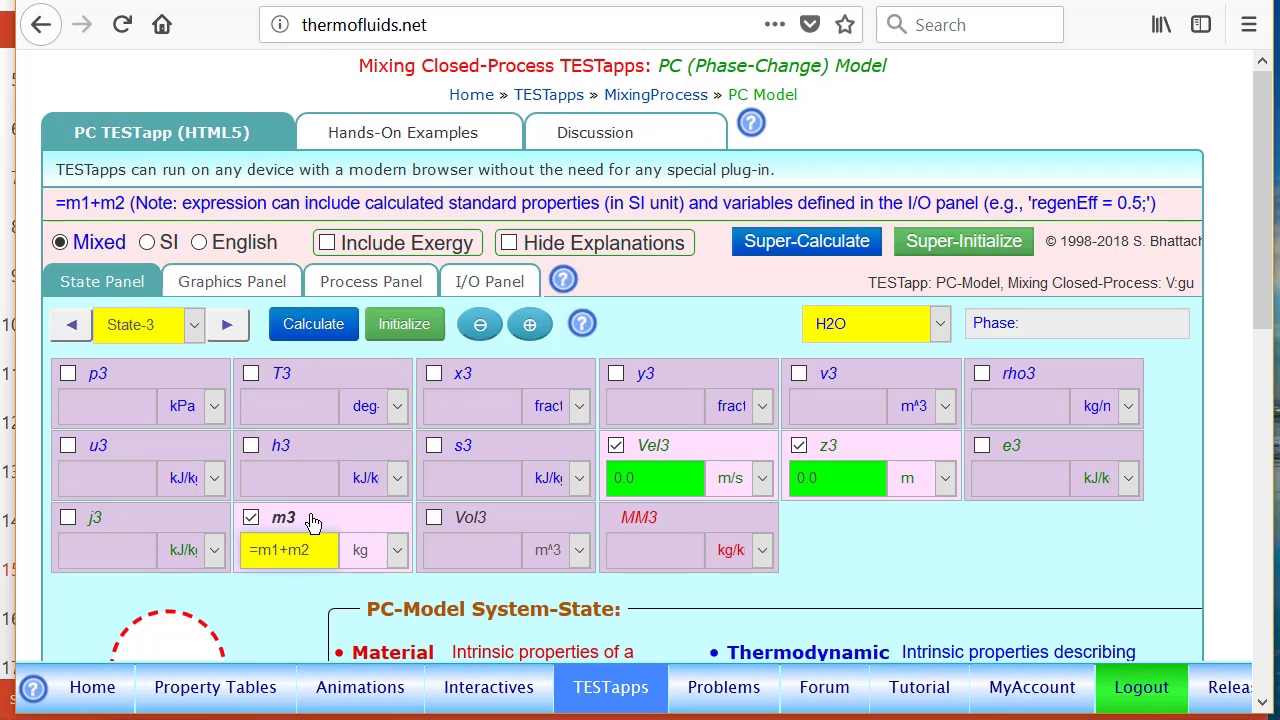
Define the State-3 volume Vol3 with the expression =Vol1+Vol2 and calculate the state
{"action": "left_click", "coordinate": [490, 517]}
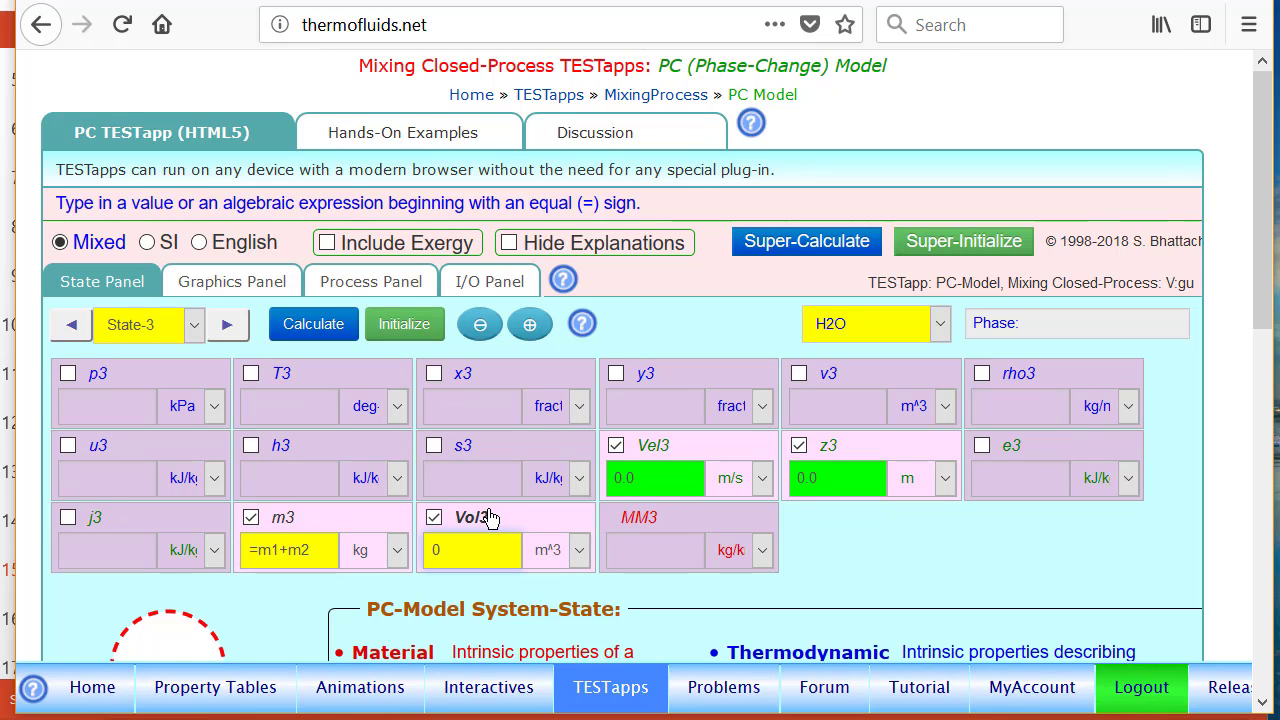
{"action": "type", "text": "=Vol1"}
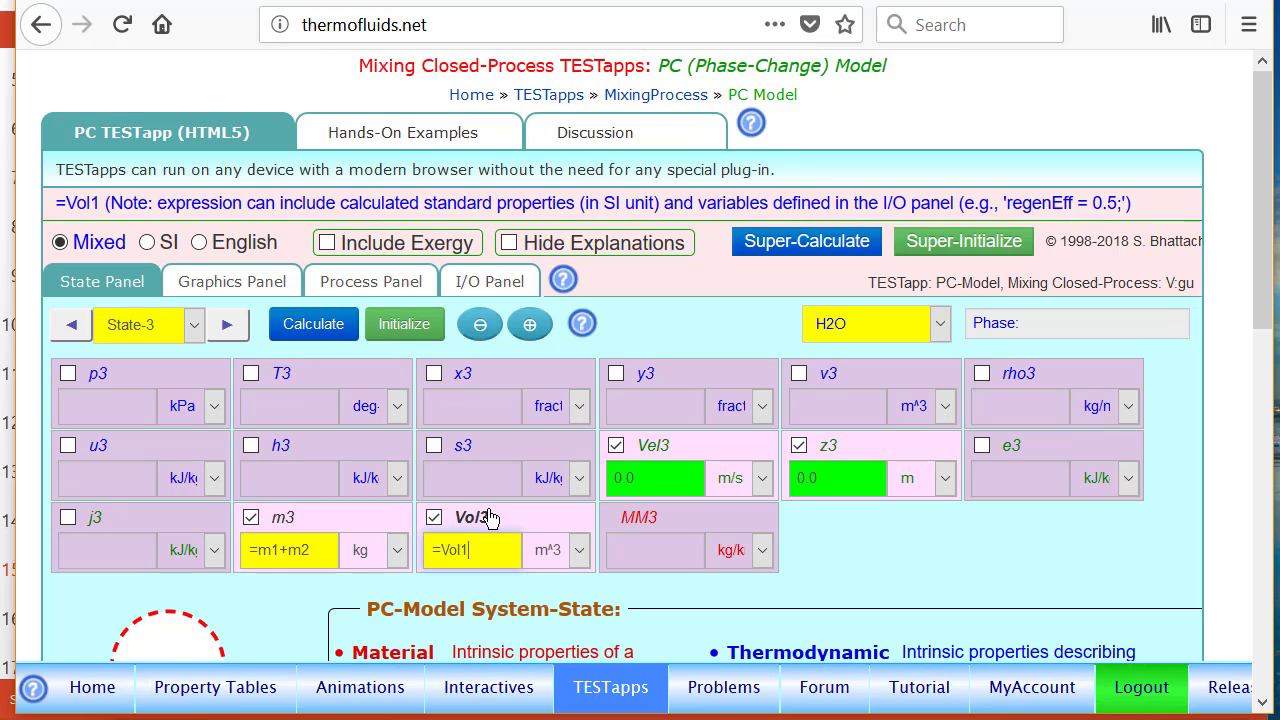
{"action": "type", "text": "+"}
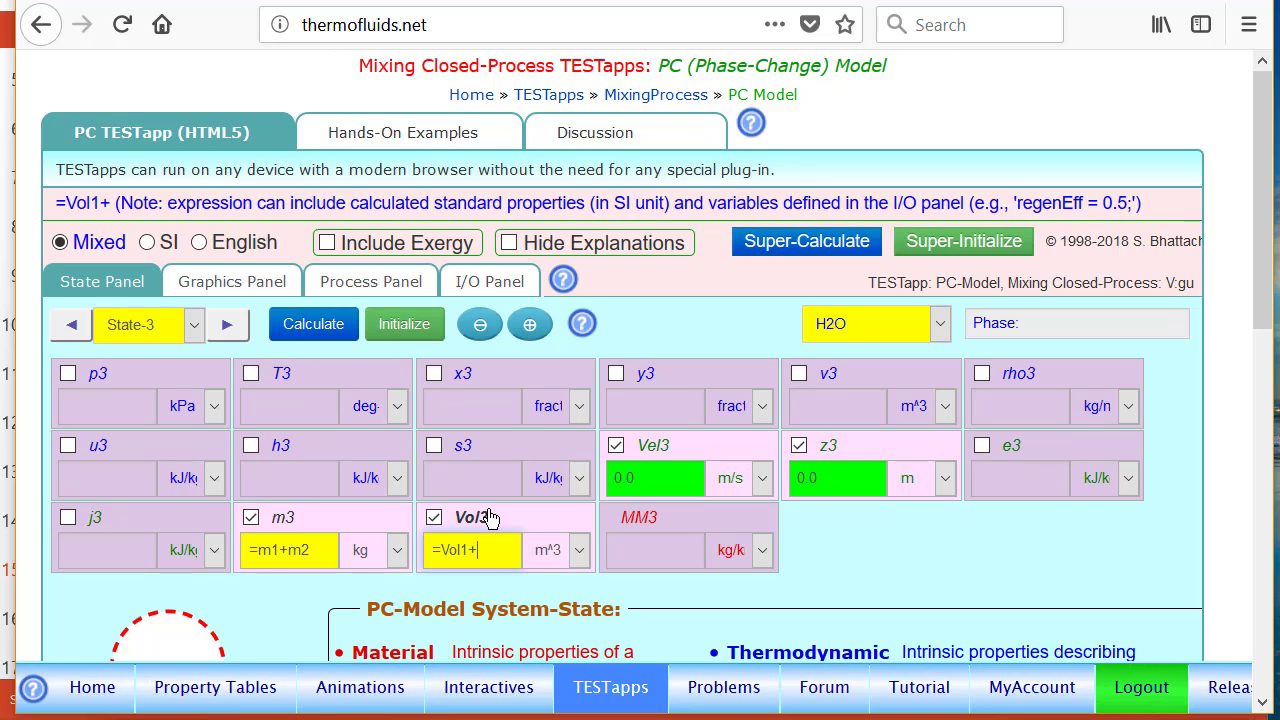
{"action": "type", "text": "Vol2"}
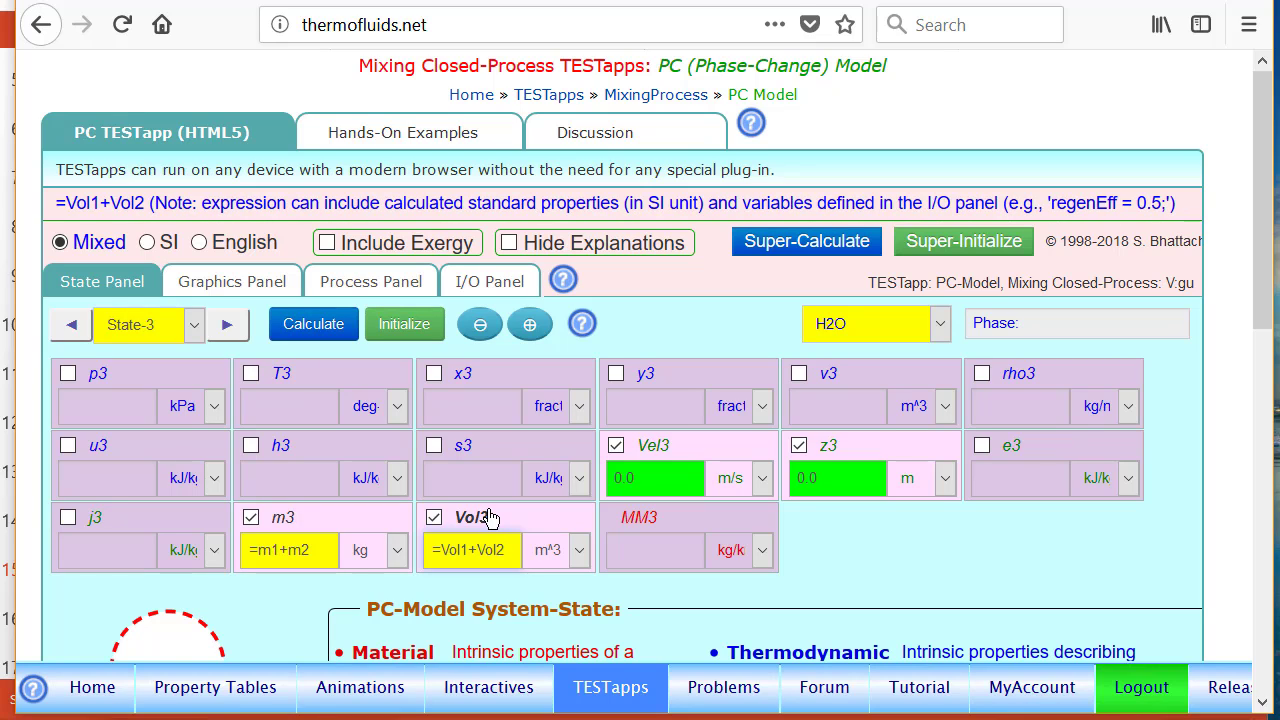
{"action": "key", "text": "Return"}
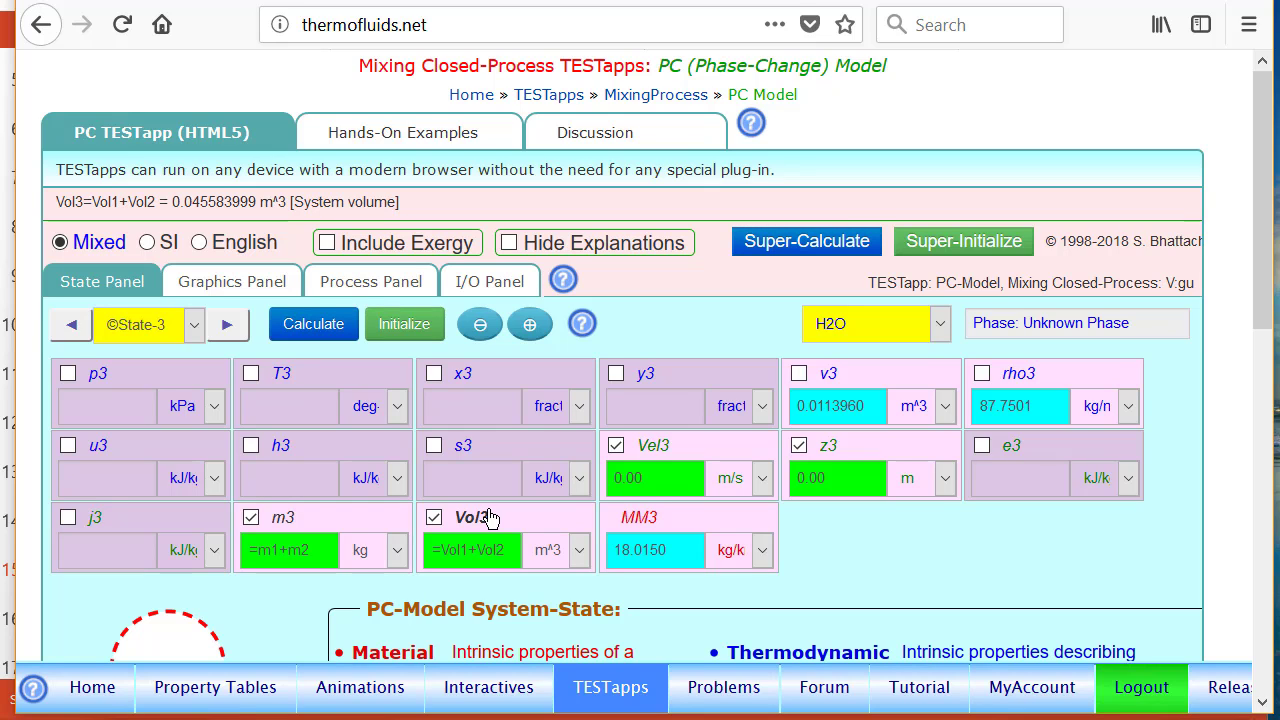
Configure Process-1 with State-1 as bA-state, State-2 as bB-state and State-3 as f-State
{"action": "left_click", "coordinate": [378, 283]}
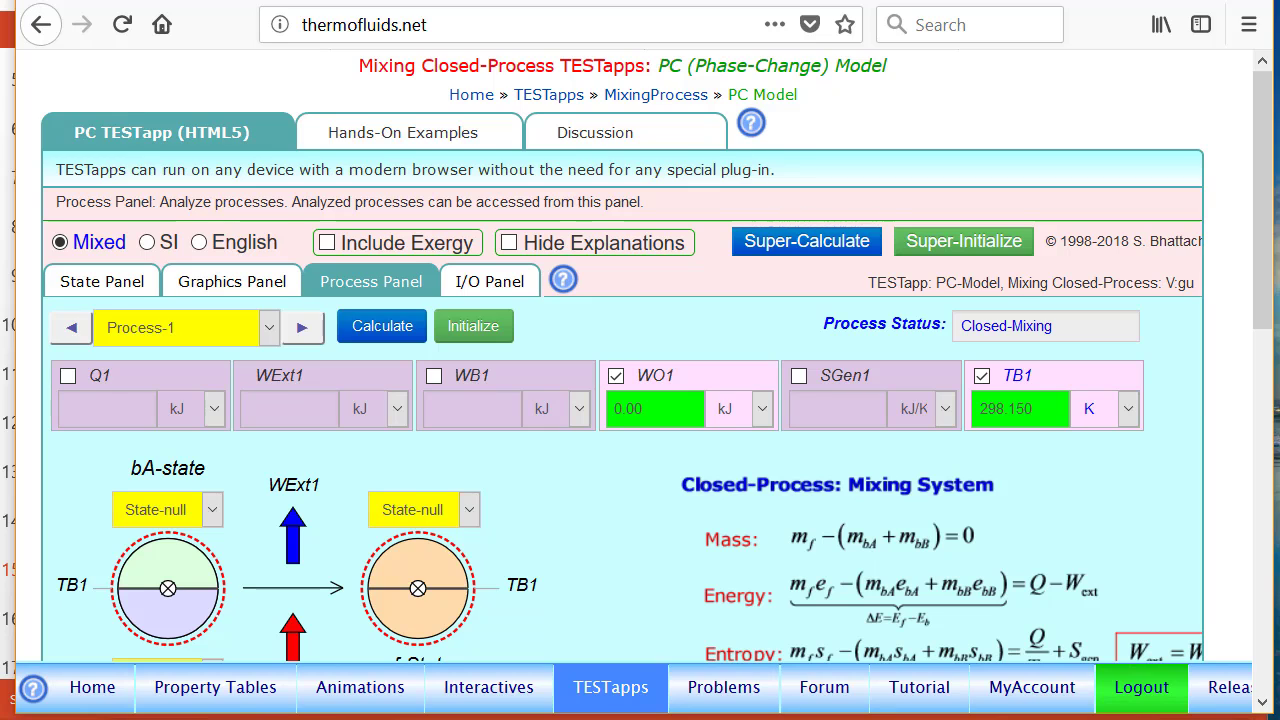
{"action": "scroll", "coordinate": [1257, 339], "scroll_direction": "down", "scroll_amount": 2}
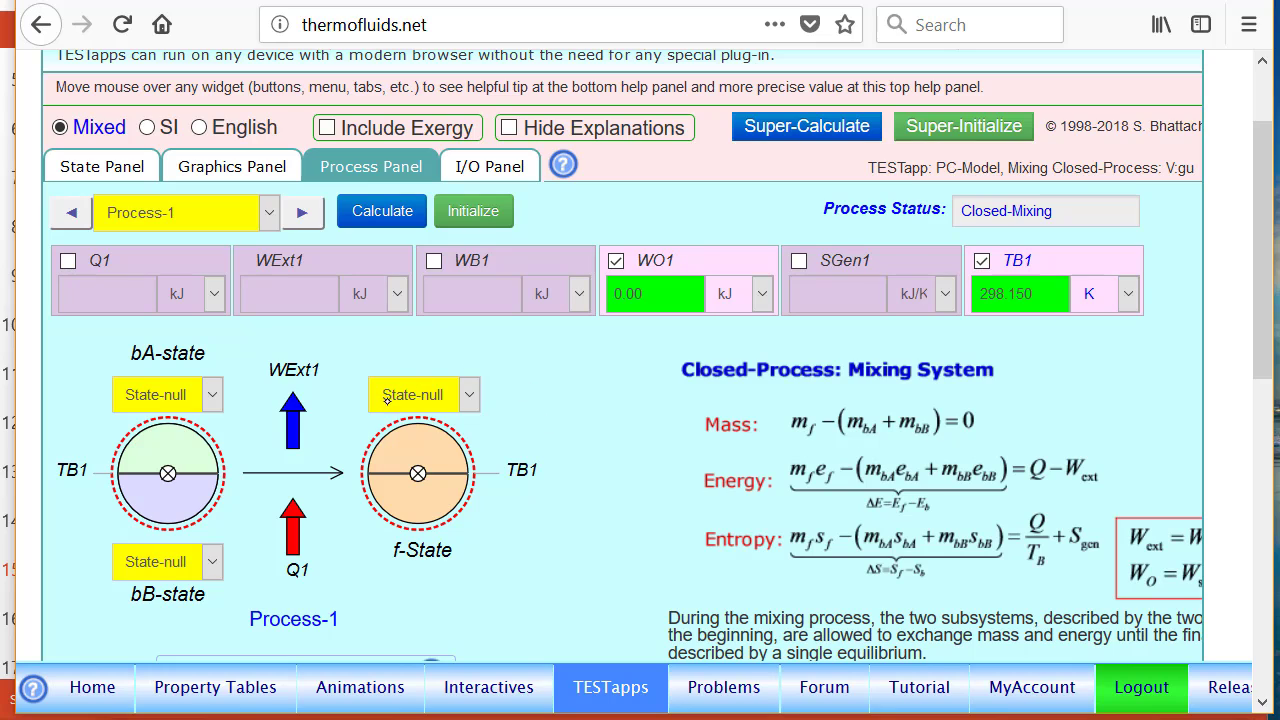
{"action": "left_click", "coordinate": [180, 395]}
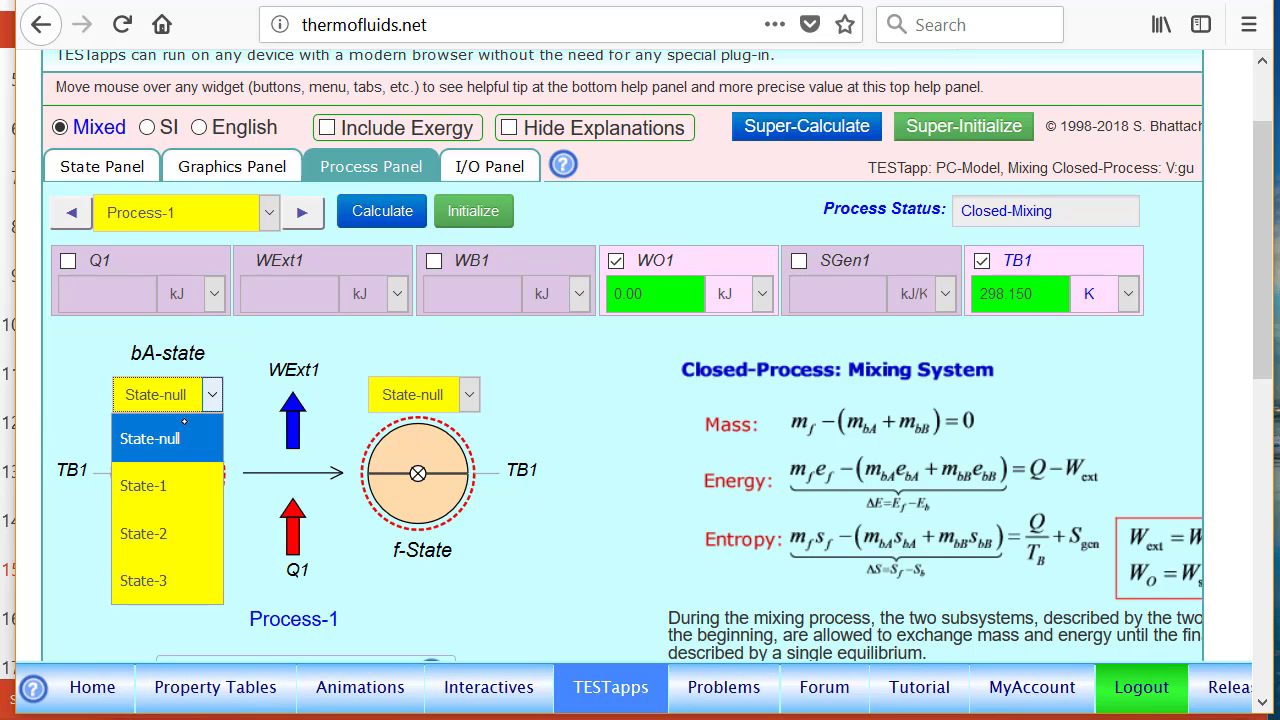
{"action": "left_click", "coordinate": [145, 486]}
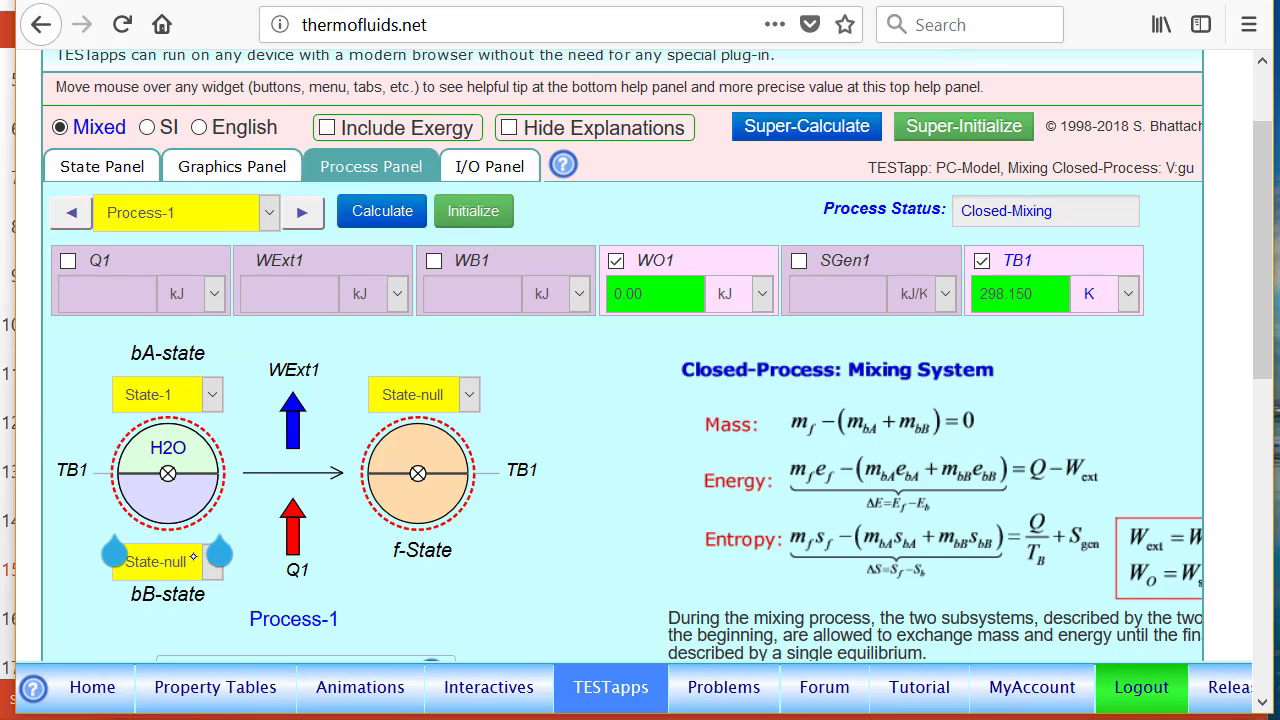
{"action": "left_click", "coordinate": [193, 557]}
{"action": "left_click", "coordinate": [186, 471]}
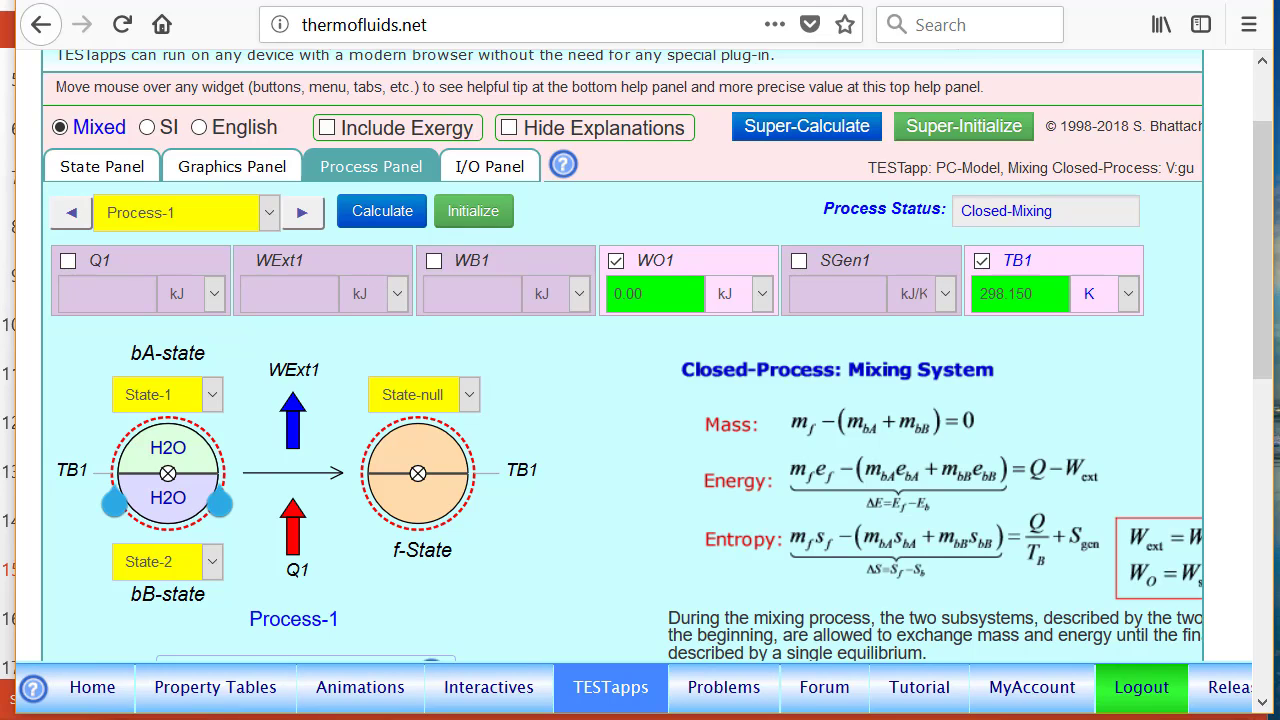
{"action": "left_click", "coordinate": [424, 394]}
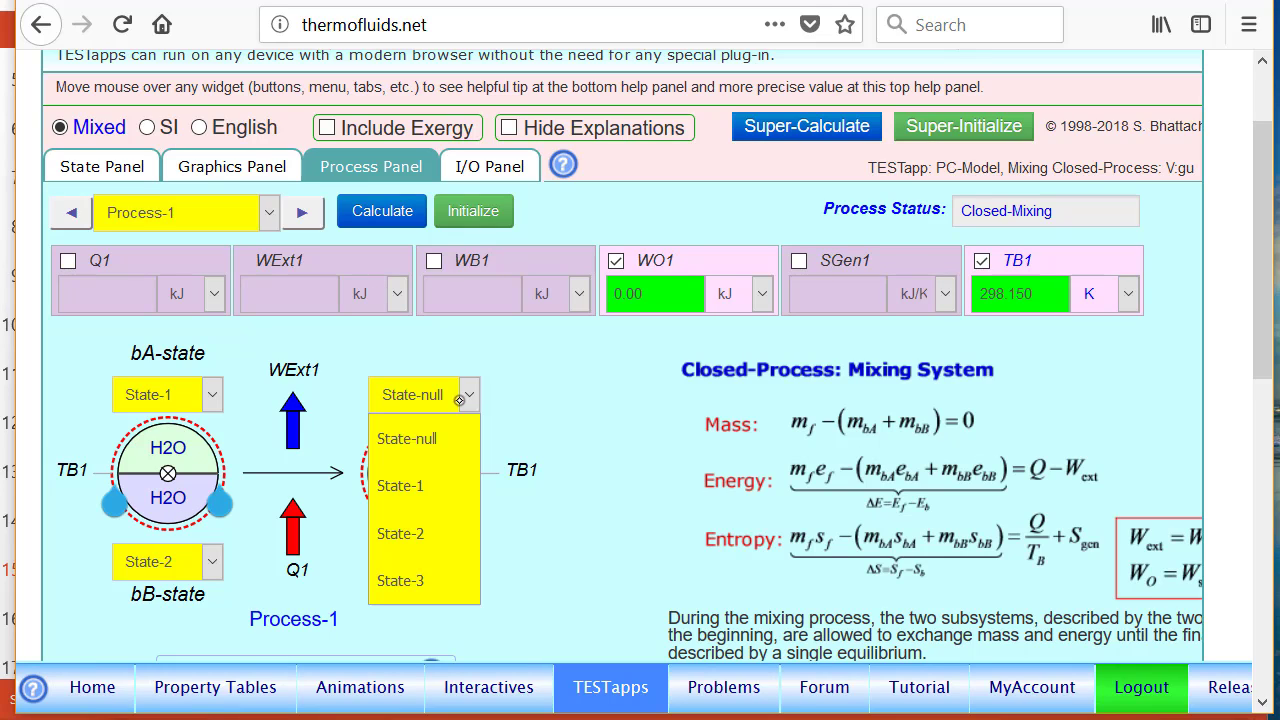
{"action": "left_click", "coordinate": [420, 580]}
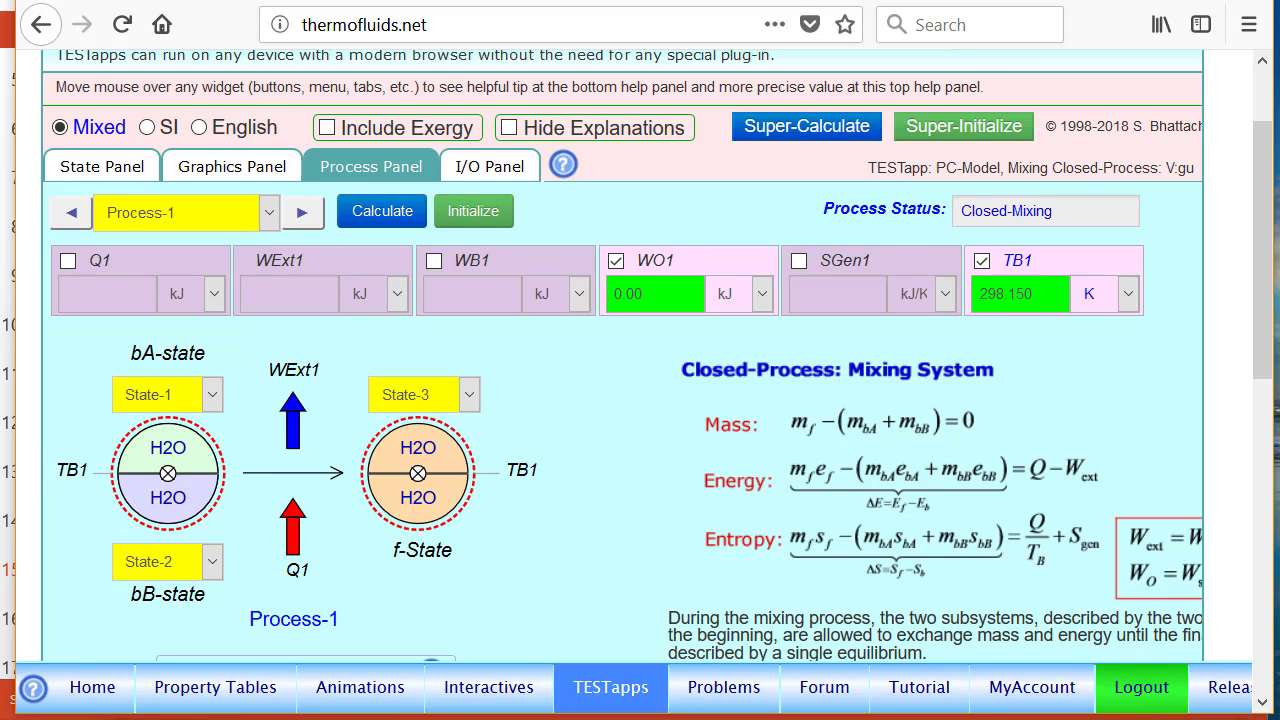
Set heat transfer Q1 and boundary work WB1 to 0 kJ and calculate Process-1
{"action": "left_click", "coordinate": [114, 262]}
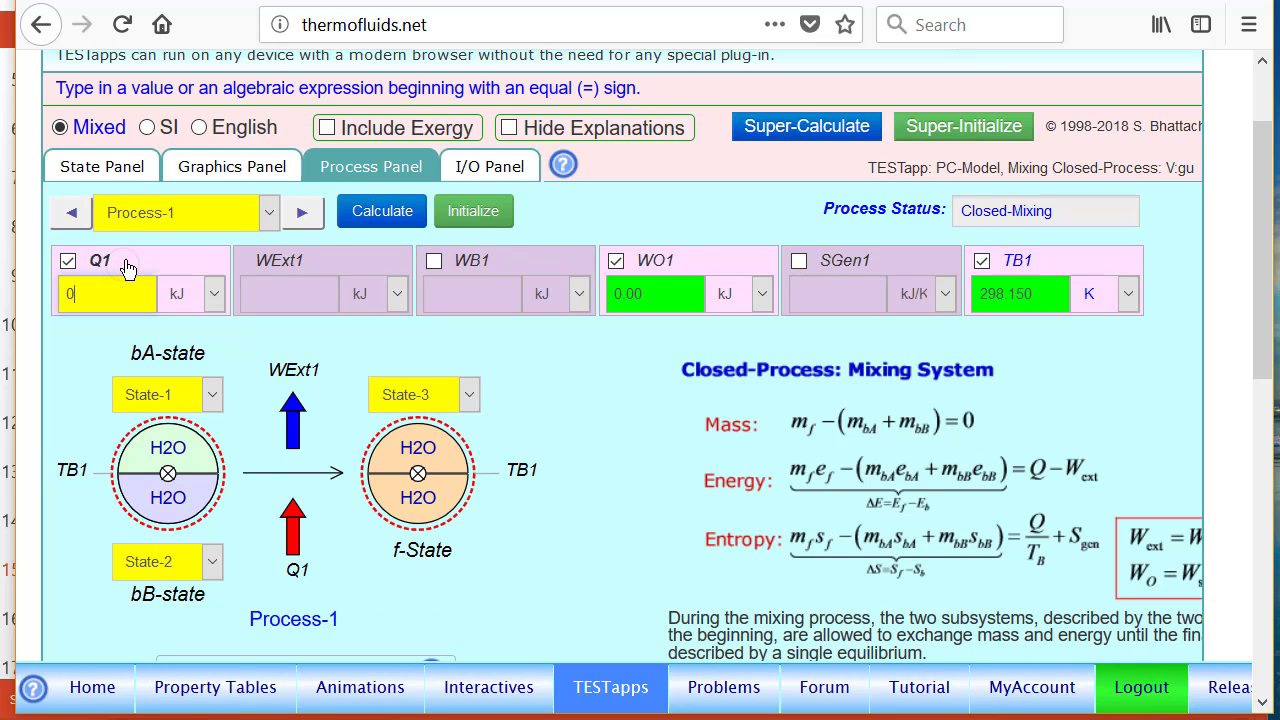
{"action": "left_click", "coordinate": [514, 264]}
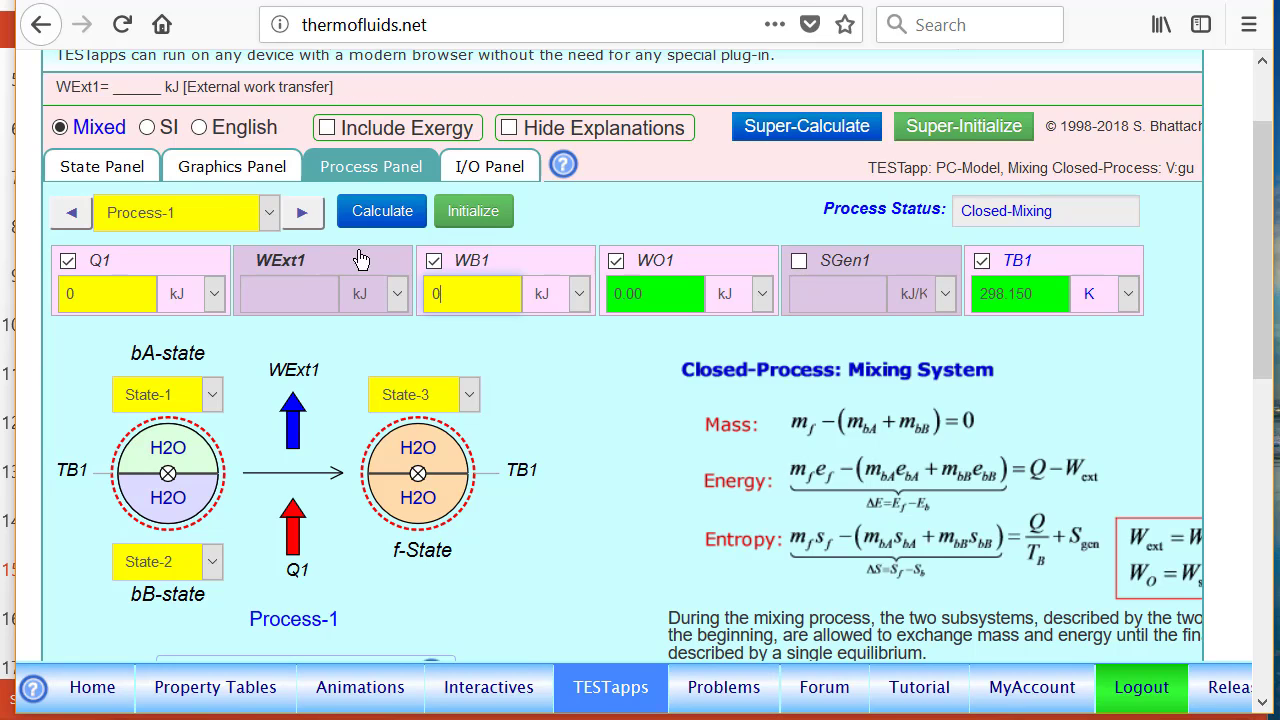
{"action": "left_click", "coordinate": [375, 212]}
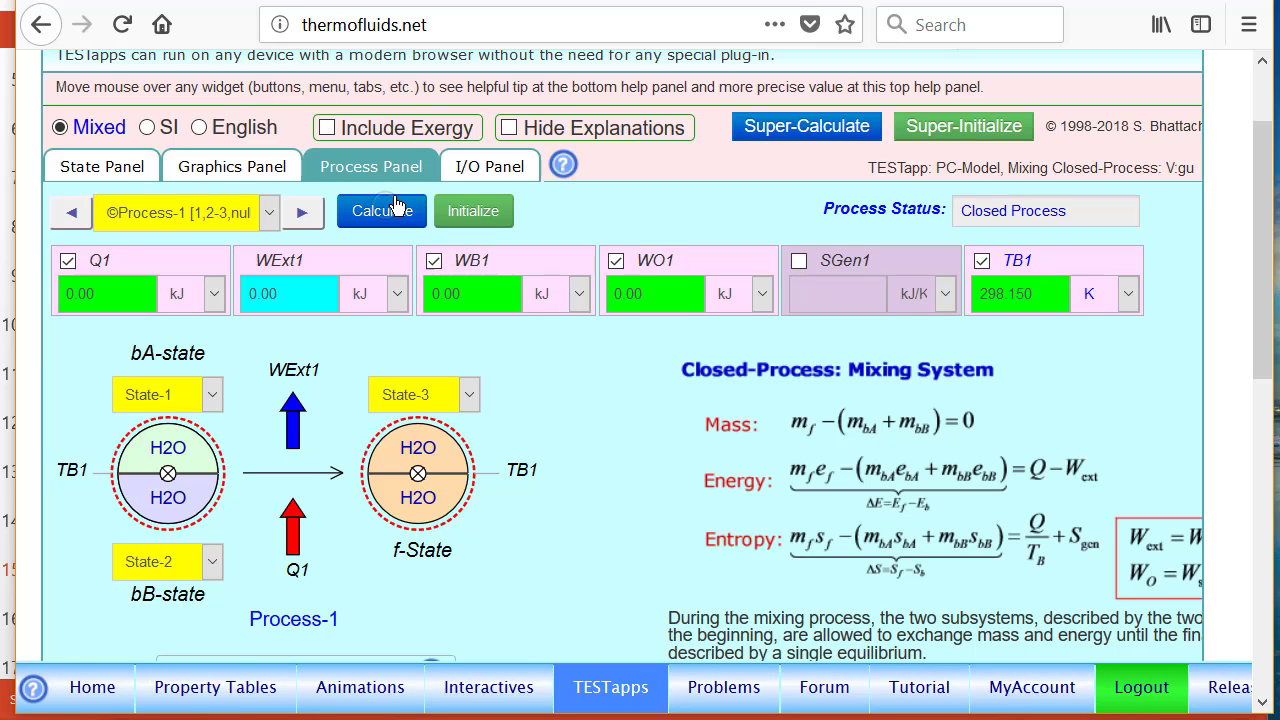
Return to State-3 and recalculate it with the e3 value passed from the process analysis
{"action": "left_click", "coordinate": [112, 168]}
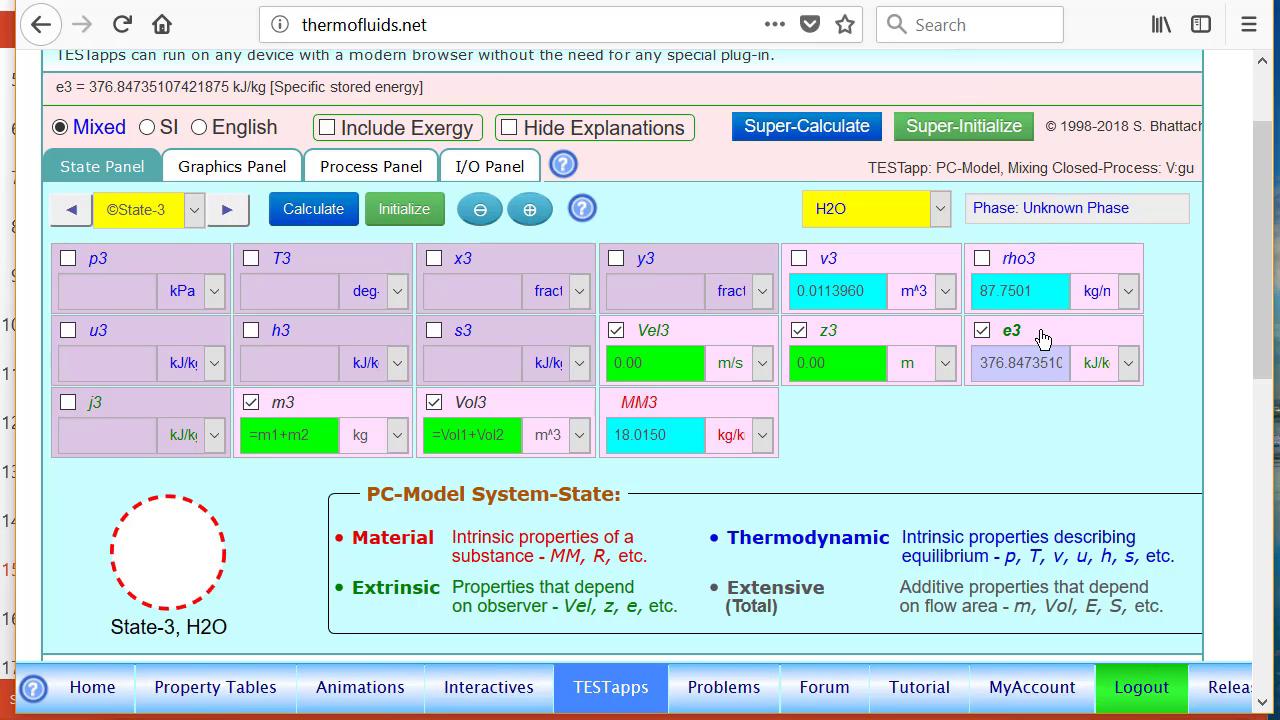
{"action": "left_click", "coordinate": [310, 214]}
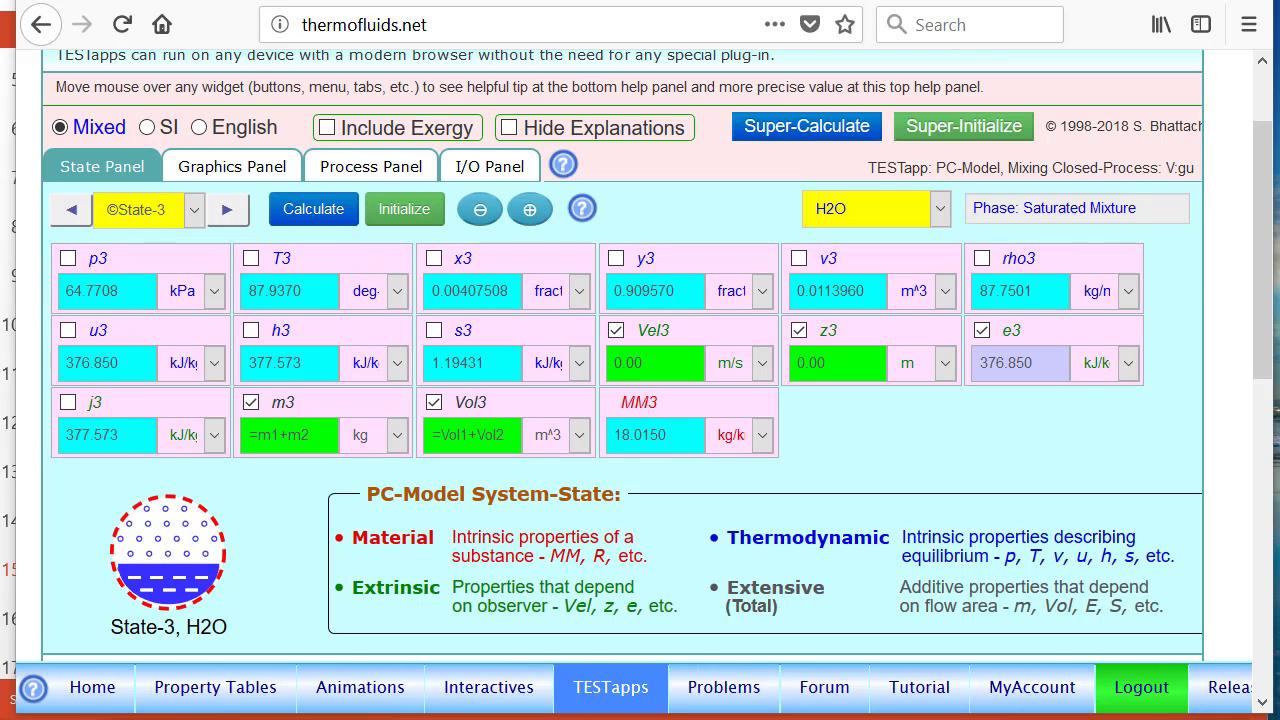
Set the boundary temperature TB1 of Process-1 to 25 deg-C, recalculate the process and check the entropy generation SGen1
{"action": "left_click", "coordinate": [371, 168]}
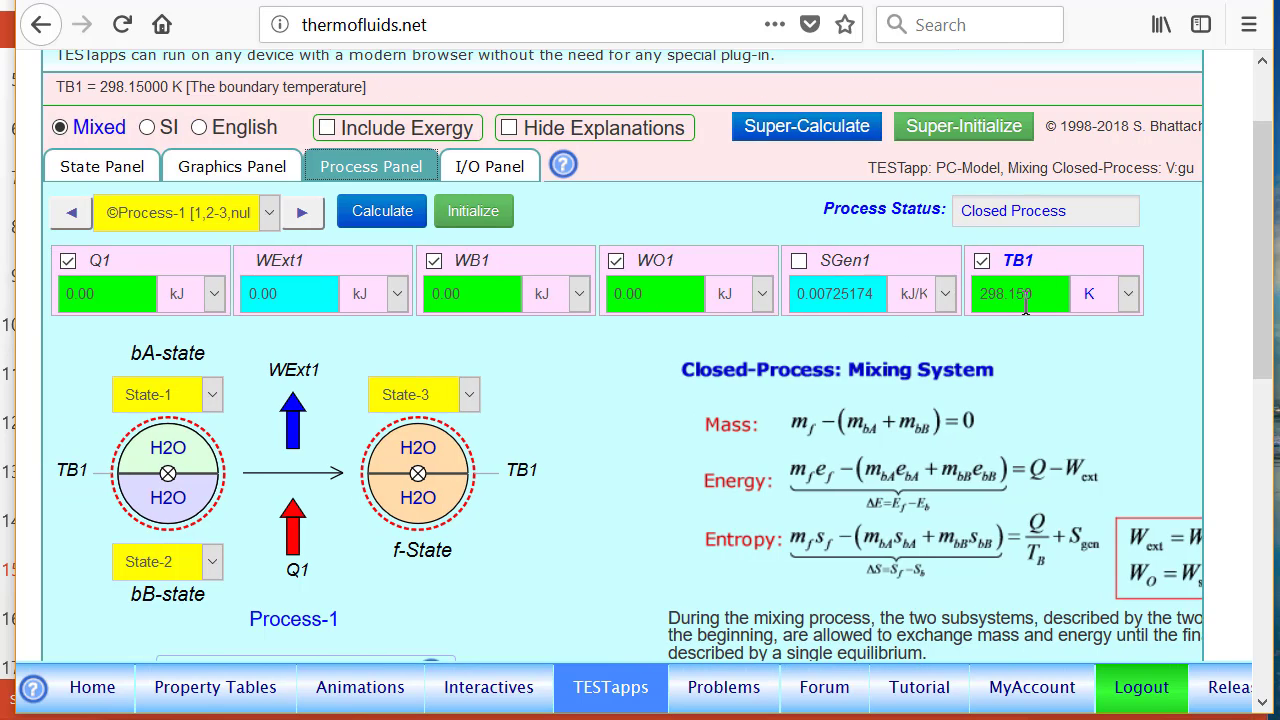
{"action": "left_click", "coordinate": [1100, 296]}
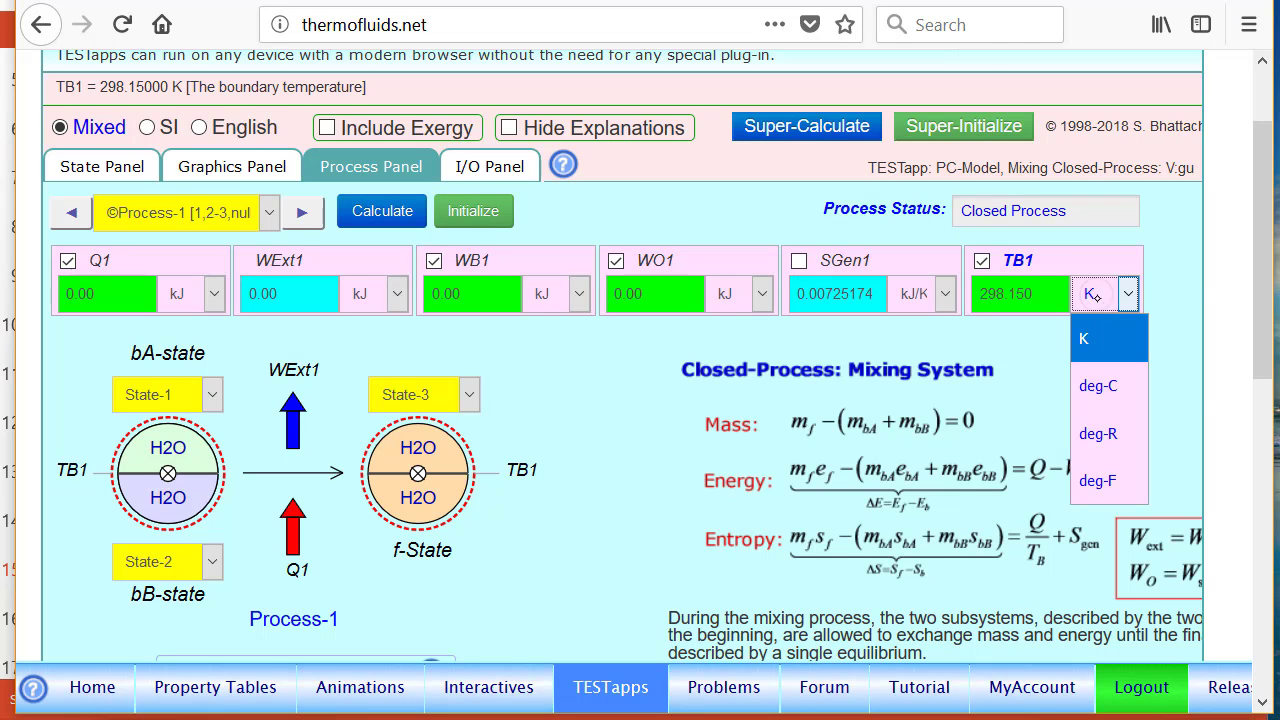
{"action": "left_click", "coordinate": [984, 264]}
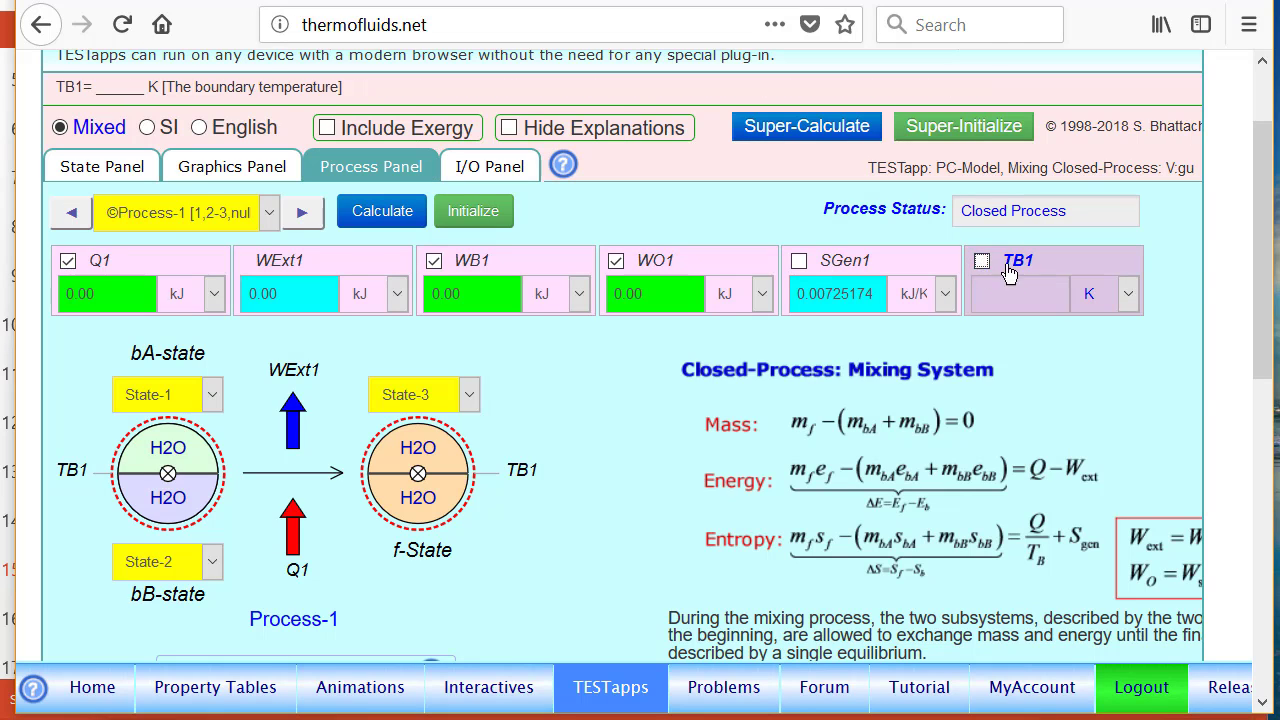
{"action": "left_click", "coordinate": [1047, 266]}
{"action": "key", "text": "BackSpace"}
{"action": "key", "text": "BackSpace"}
{"action": "key", "text": "BackSpace"}
{"action": "key", "text": "BackSpace"}
{"action": "key", "text": "BackSpace"}
{"action": "key", "text": "BackSpace"}
{"action": "key", "text": "BackSpace"}
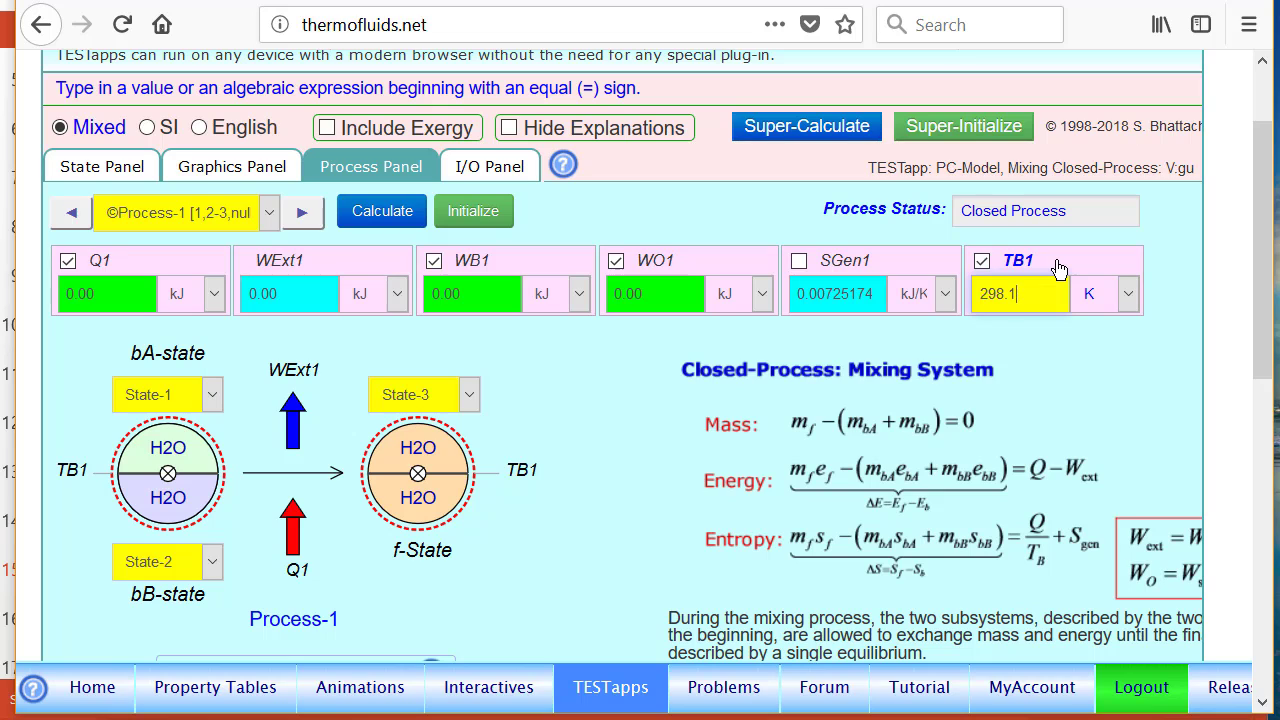
{"action": "type", "text": "25"}
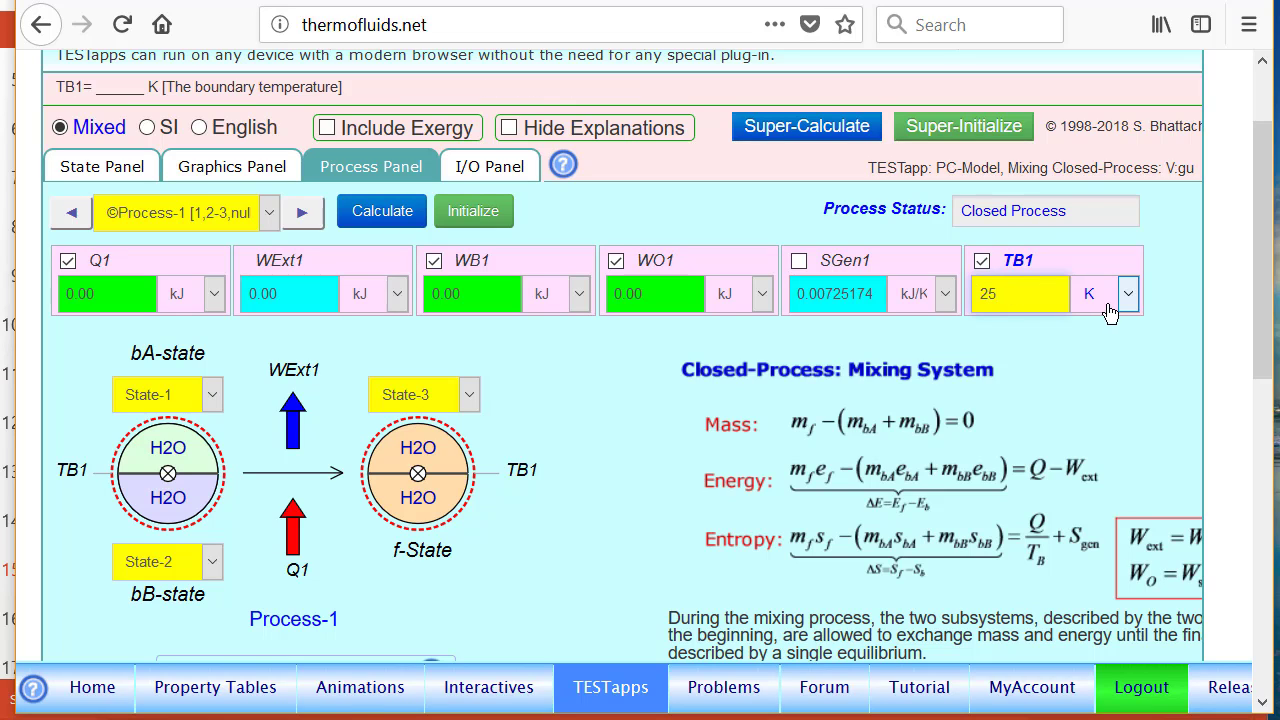
{"action": "left_click", "coordinate": [1104, 295]}
{"action": "left_click", "coordinate": [1110, 385]}
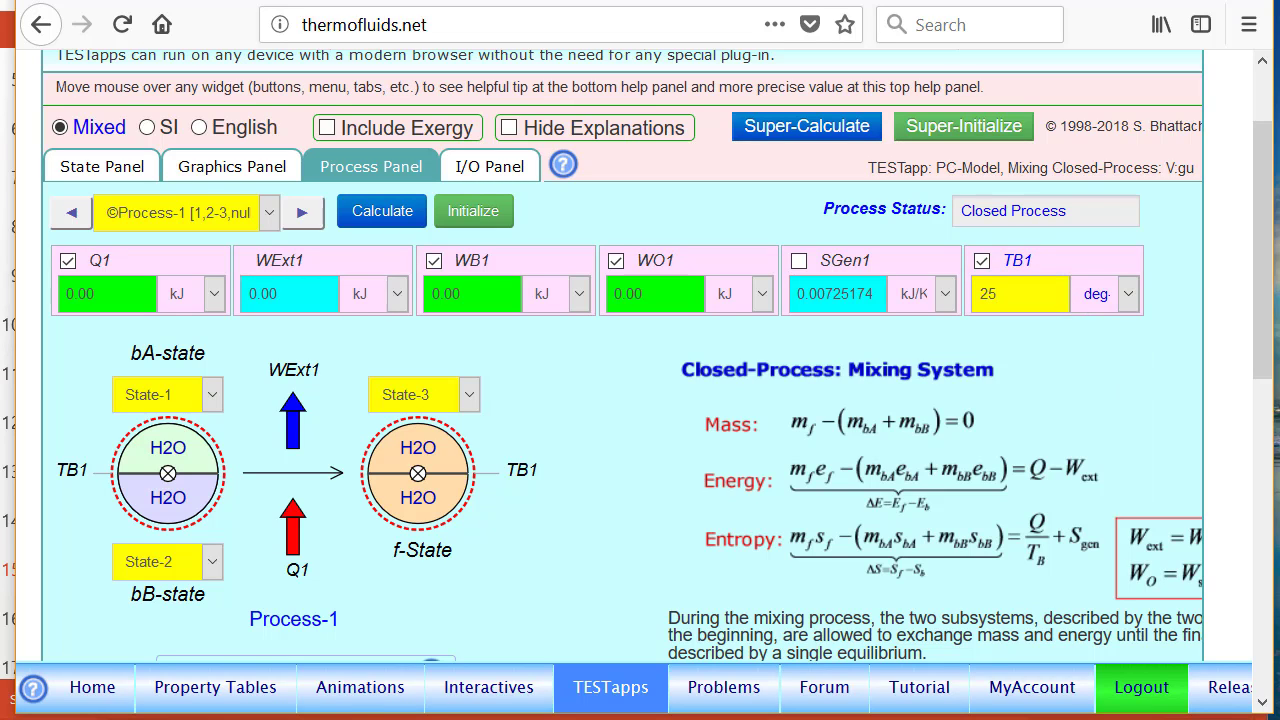
{"action": "left_click", "coordinate": [370, 215]}
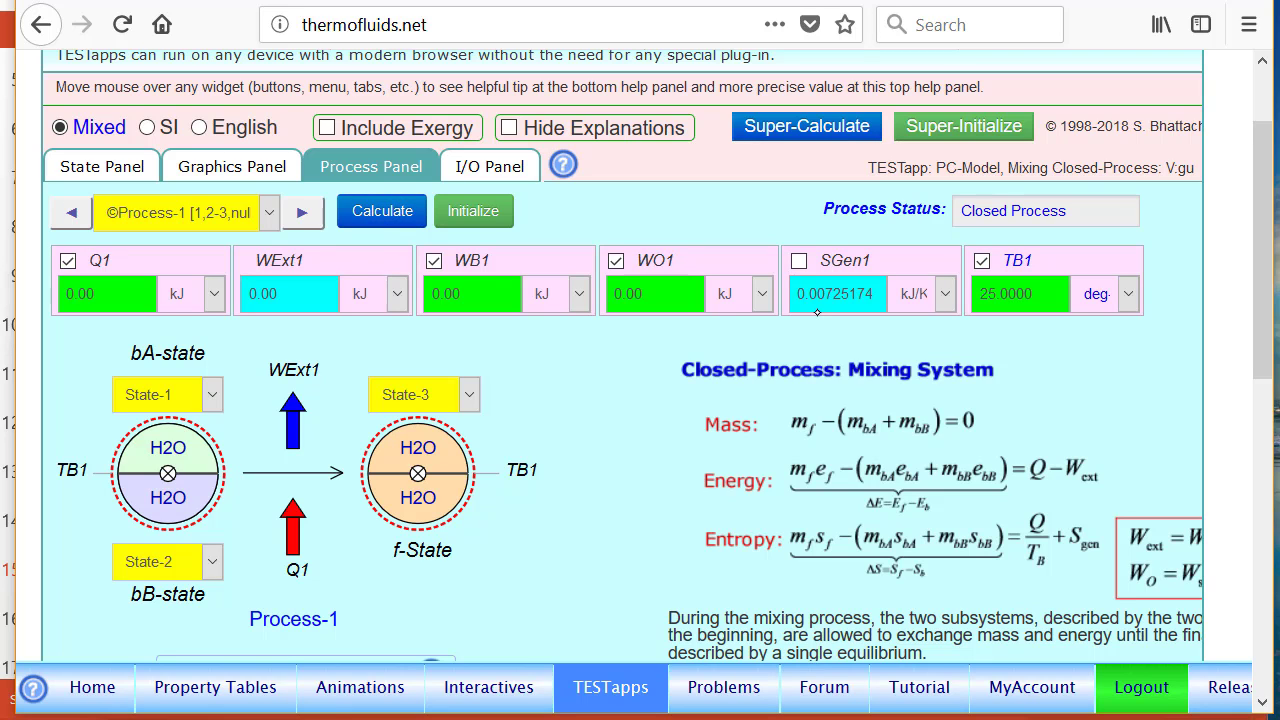
{"action": "mouse_move", "coordinate": [843, 308]}
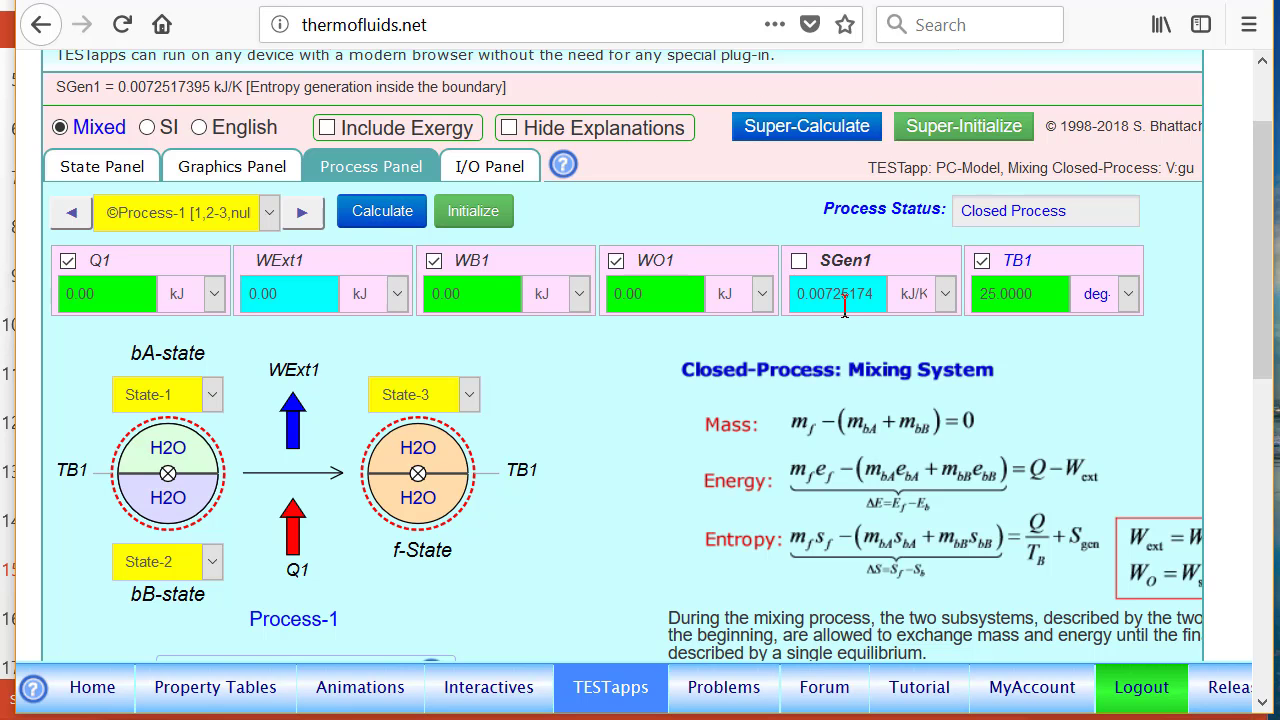
Write the user code ed = Sdoggen1*TB1; below the comments in the I/O input area and try to evaluate it
{"action": "left_click", "coordinate": [500, 167]}
{"action": "left_click", "coordinate": [93, 401]}
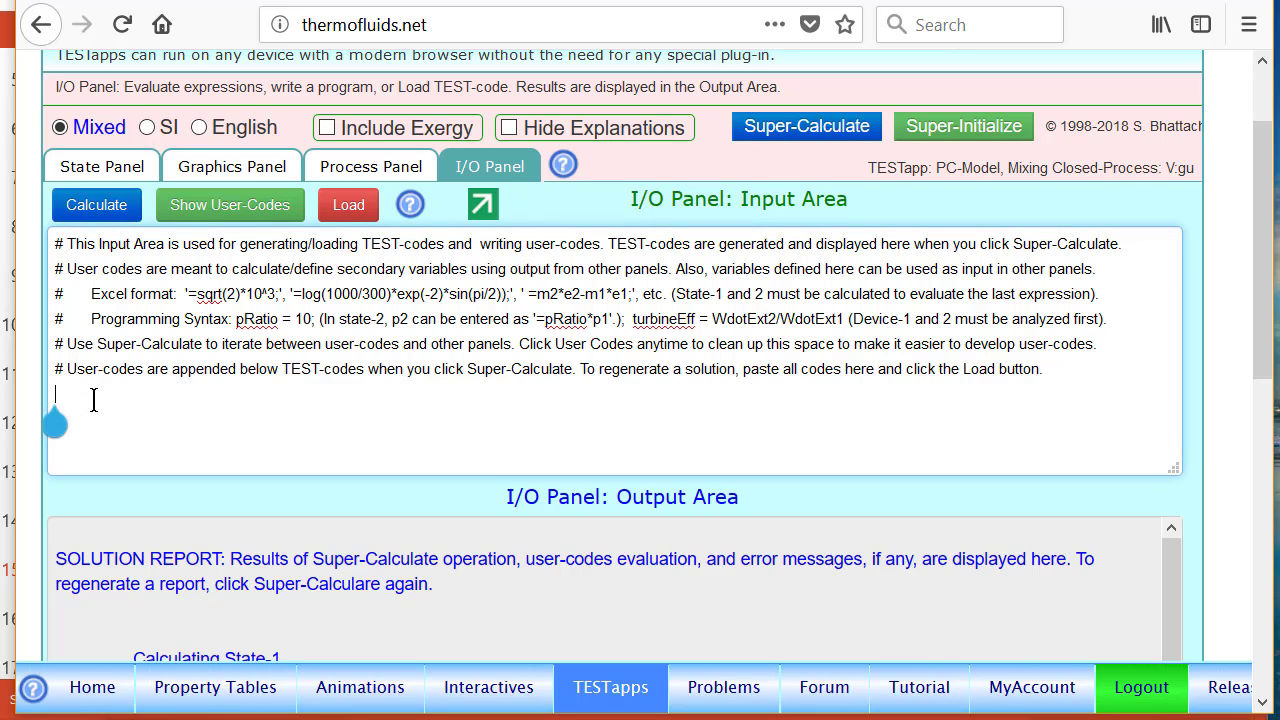
{"action": "type", "text": "ed = "}
{"action": "type", "text": "$dog"}
{"action": "type", "text": "gen"}
{"action": "type", "text": "1"}
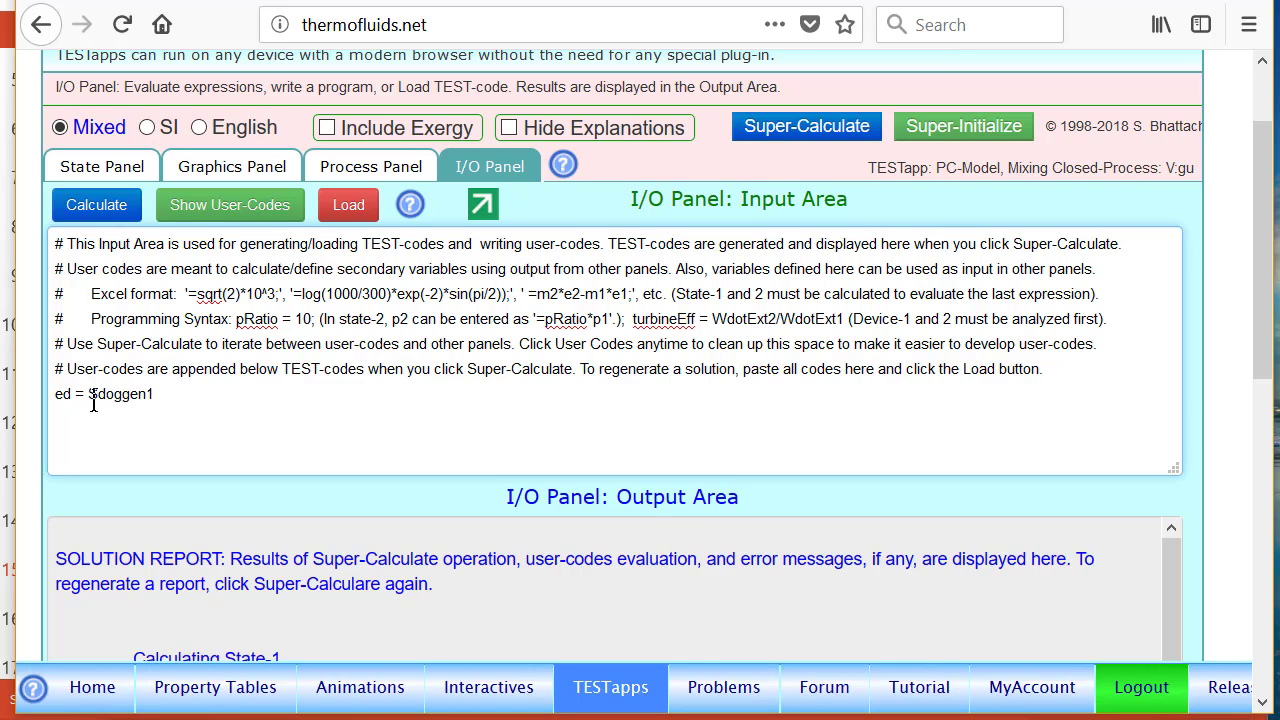
{"action": "type", "text": "*TB1;"}
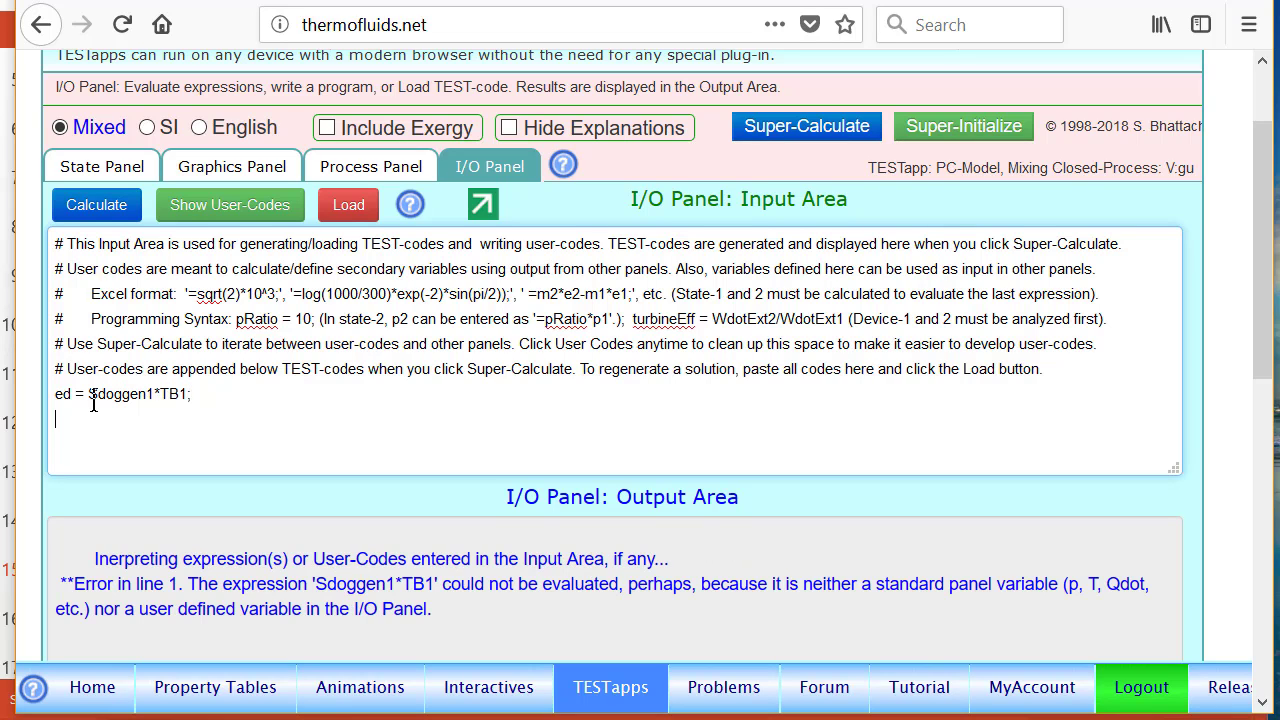
Check the variable names in the process analysis, correct the user code to ed = Sgen1*TB1; and evaluate it
{"action": "left_click", "coordinate": [371, 166]}
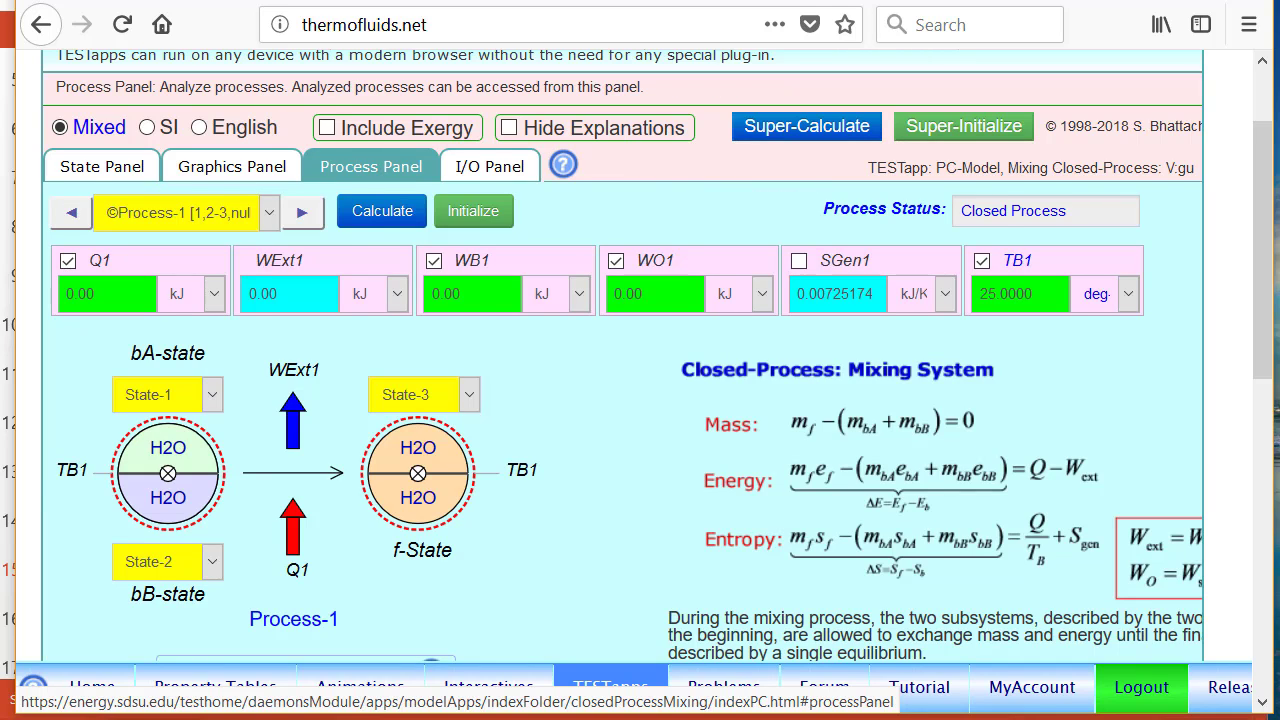
{"action": "left_click", "coordinate": [481, 170]}
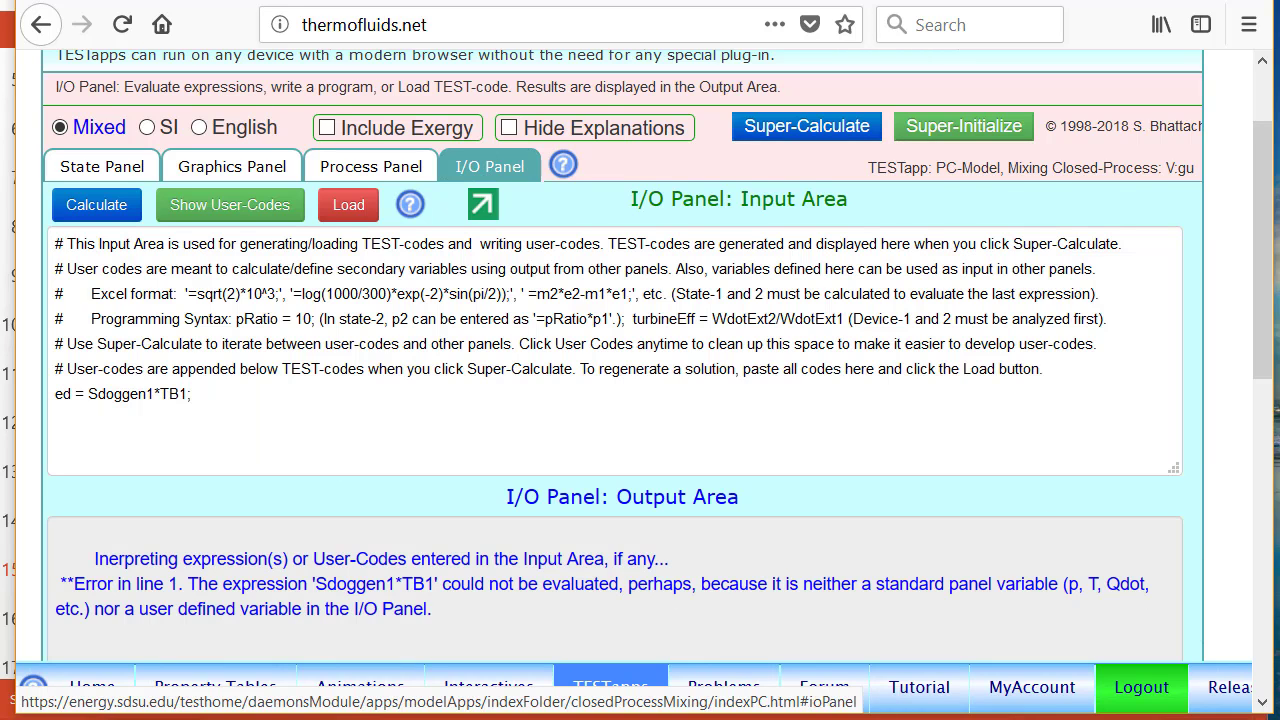
{"action": "left_click", "coordinate": [120, 393]}
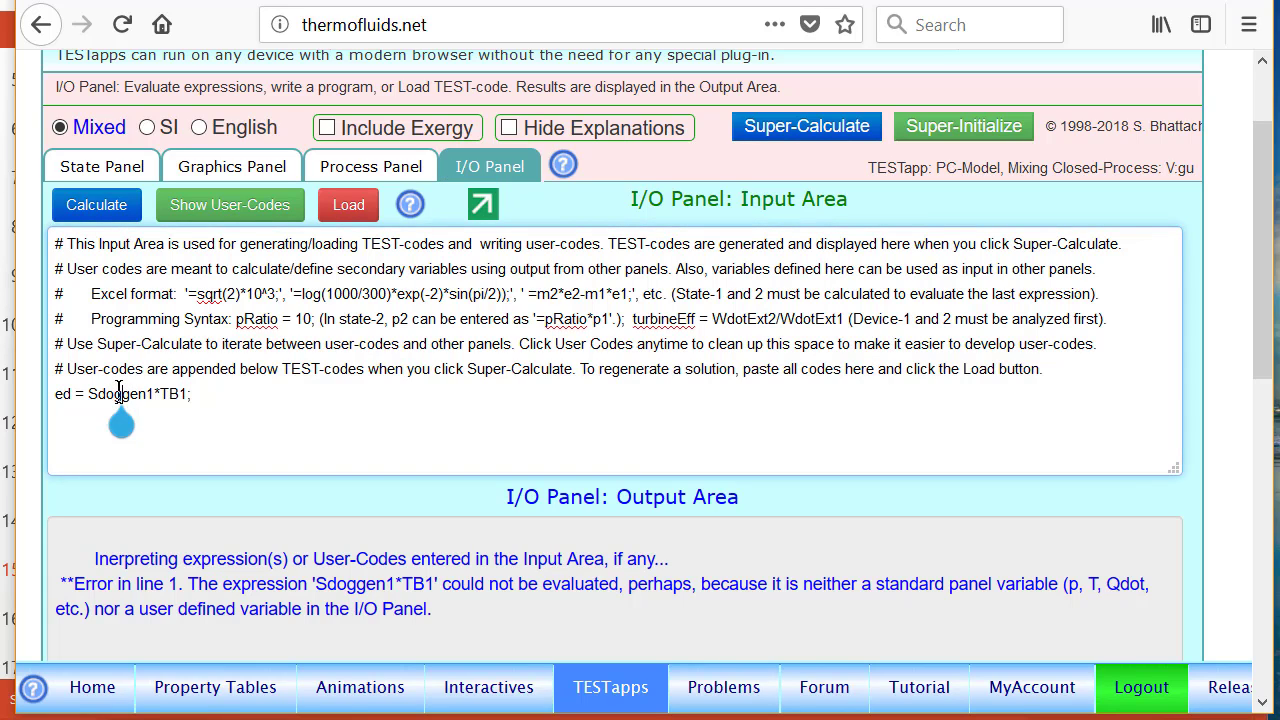
{"action": "key", "text": "BackSpace"}
{"action": "key", "text": "BackSpace"}
{"action": "key", "text": "BackSpace"}
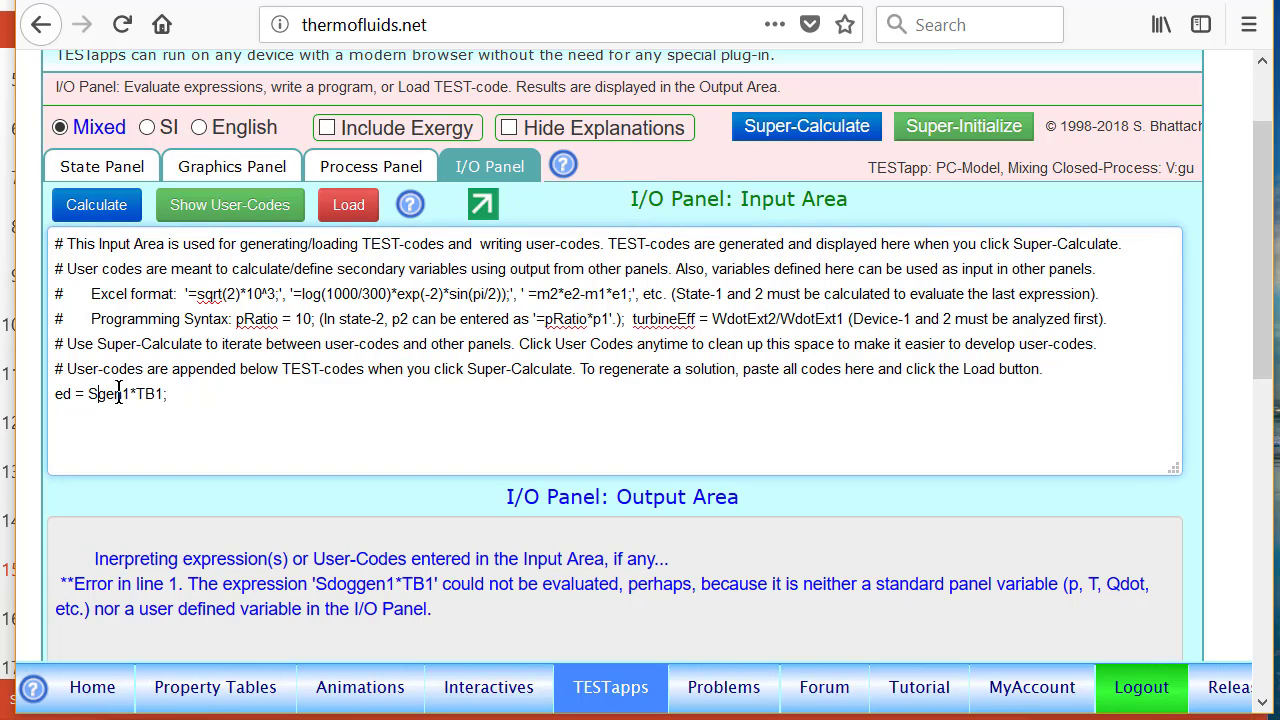
{"action": "left_click", "coordinate": [183, 394]}
{"action": "key", "text": "Return"}
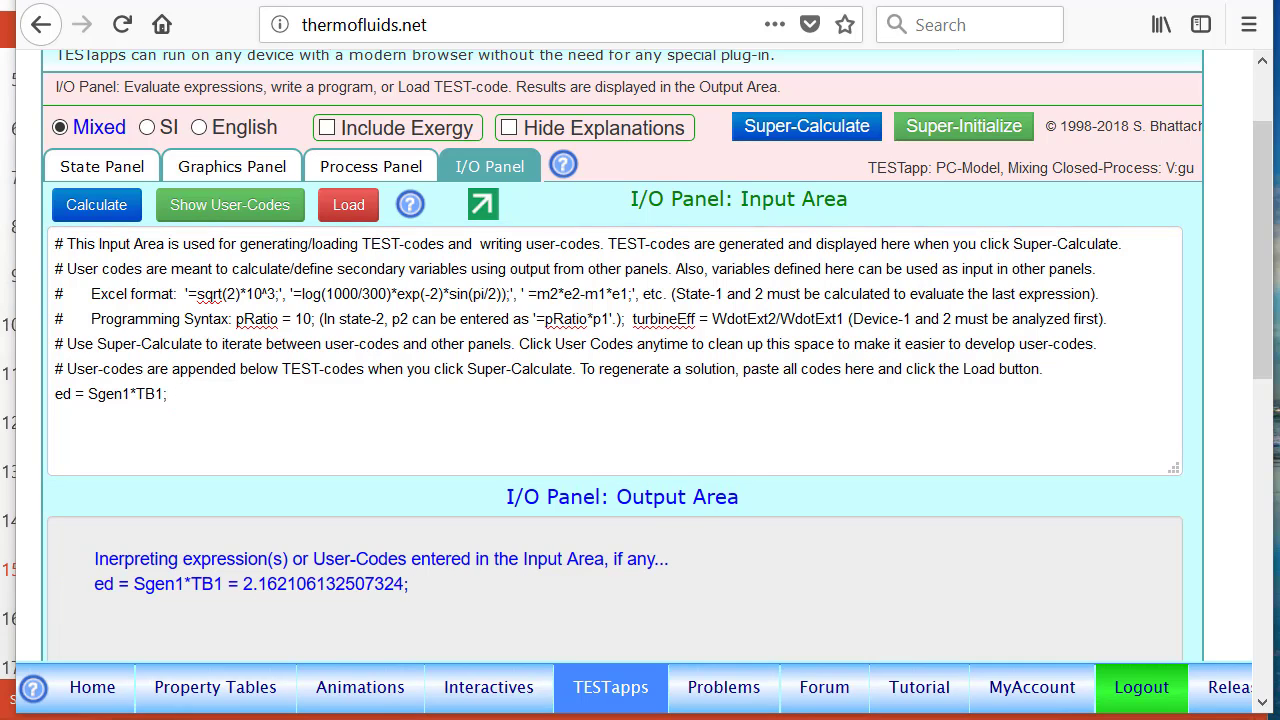
{"action": "mouse_move", "coordinate": [318, 549]}
{"action": "left_mouse_down"}
{"action": "mouse_move", "coordinate": [224, 594]}
{"action": "mouse_move", "coordinate": [325, 551]}
{"action": "mouse_move", "coordinate": [287, 560]}
{"action": "left_mouse_up"}
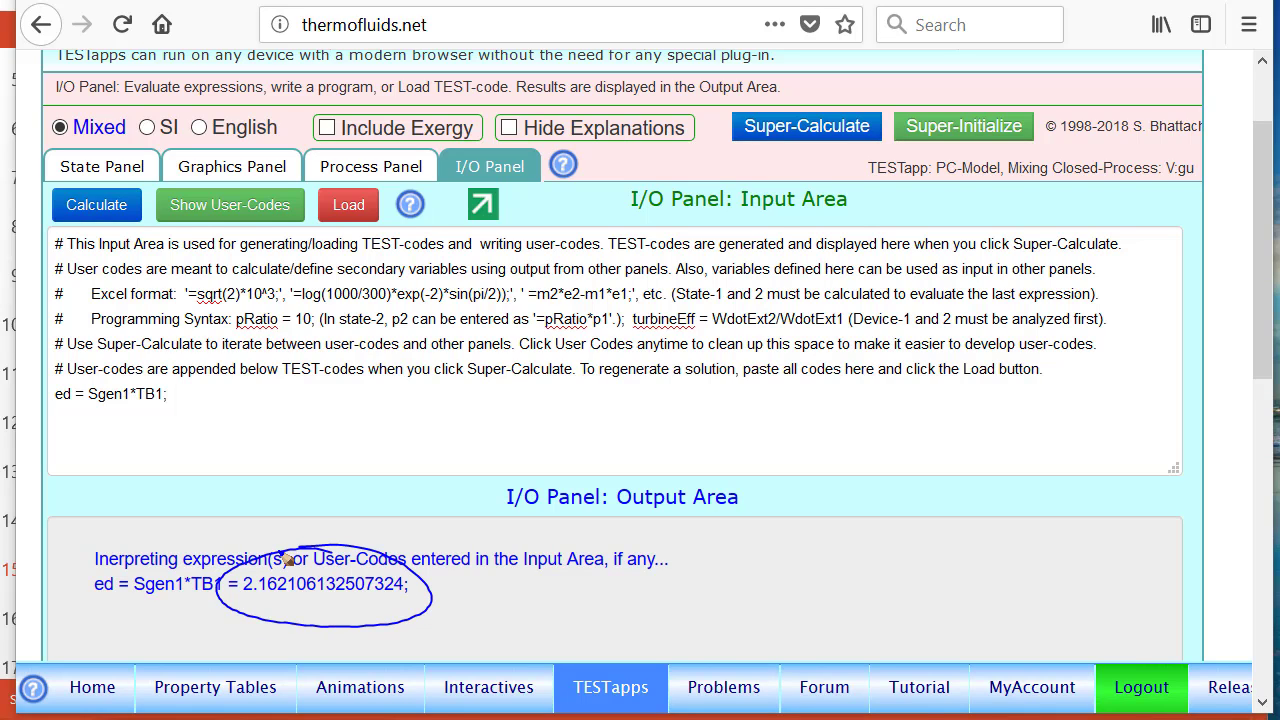